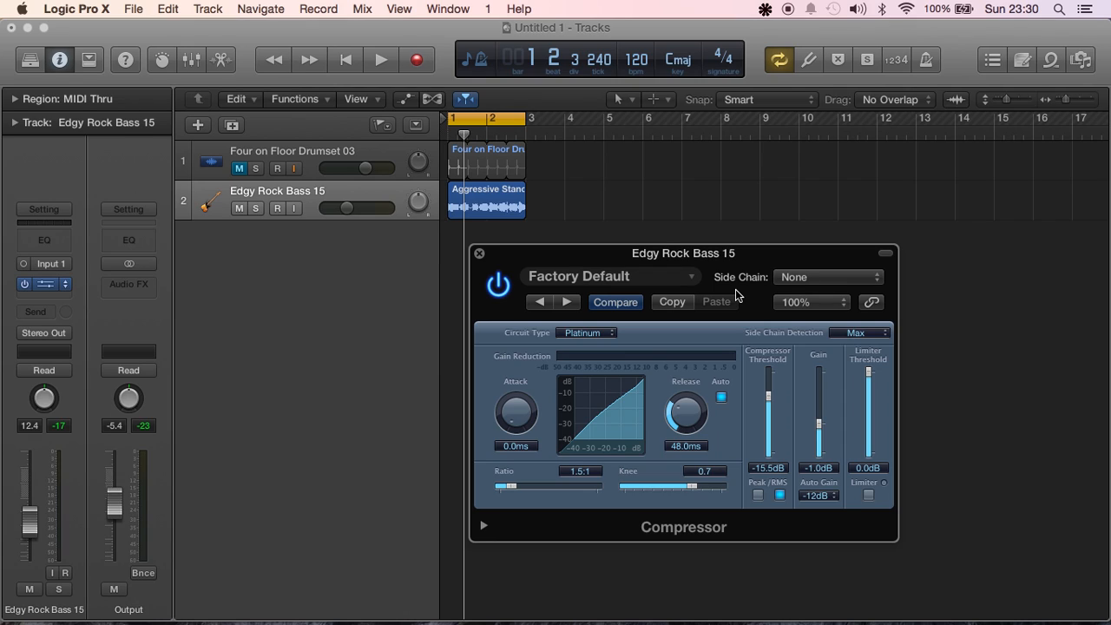
Set the circuit type of the bass track's compressor to Vintage FET
{"action": "left_click", "coordinate": [573, 334]}
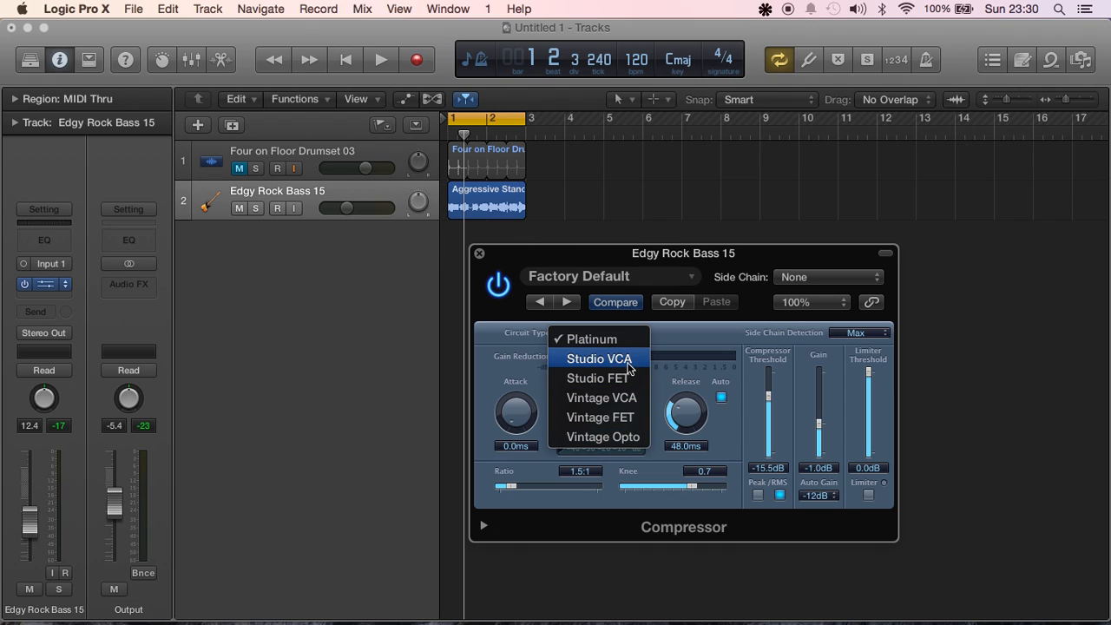
{"action": "left_click", "coordinate": [619, 415]}
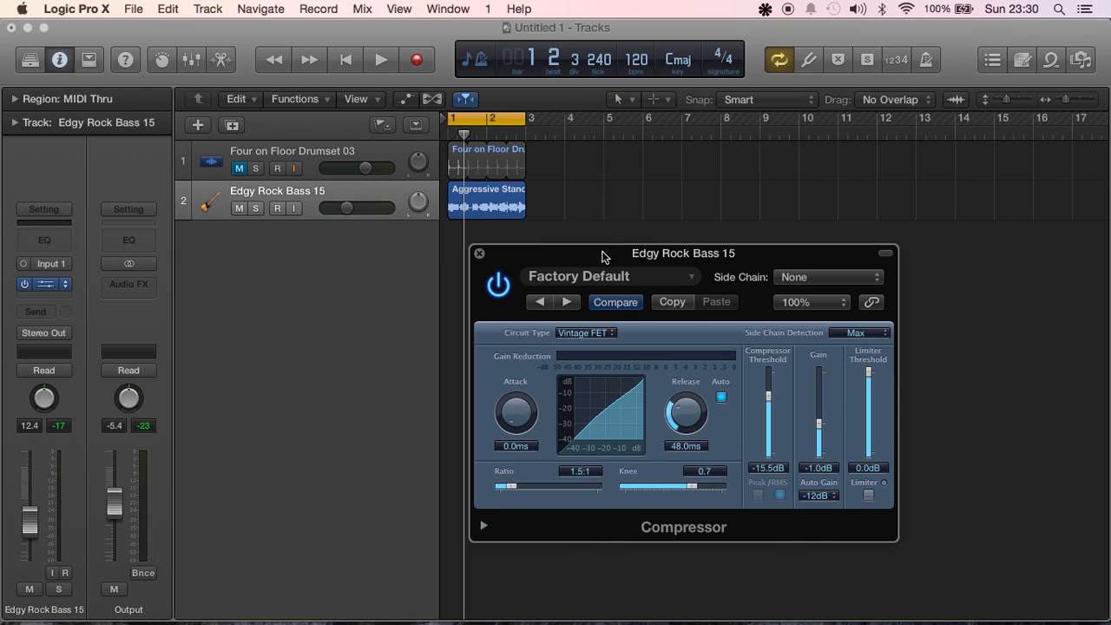
{"action": "left_click_drag", "start_coordinate": [590, 255], "coordinate": [666, 245]}
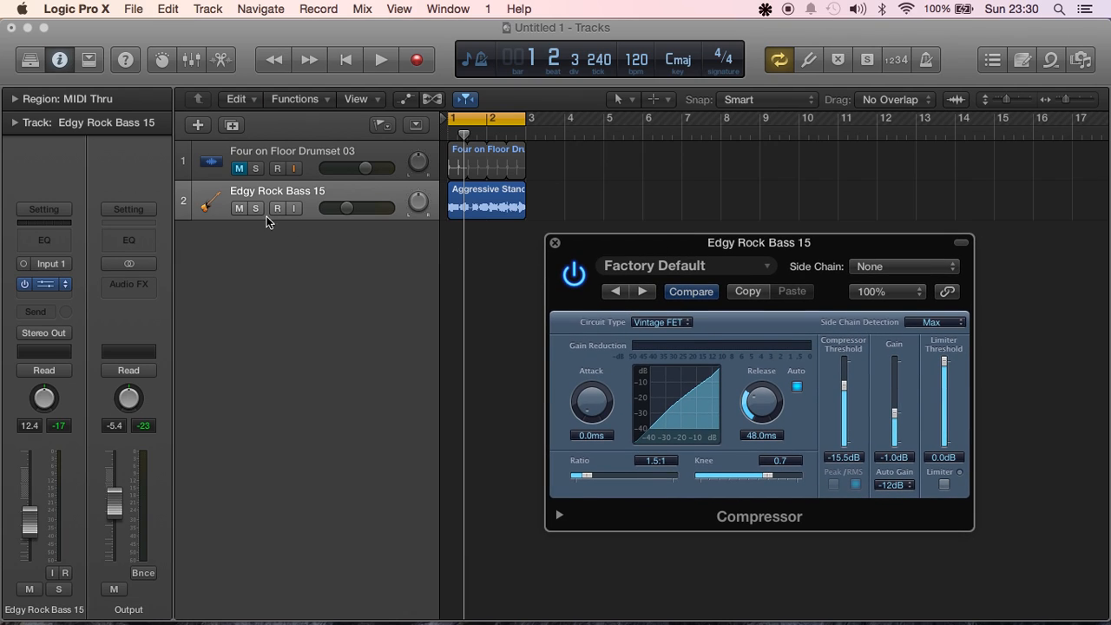
Compare the bass loop by playing it once with the compressor bypassed and once with it enabled
{"action": "left_click", "coordinate": [574, 275]}
{"action": "key", "text": "space"}
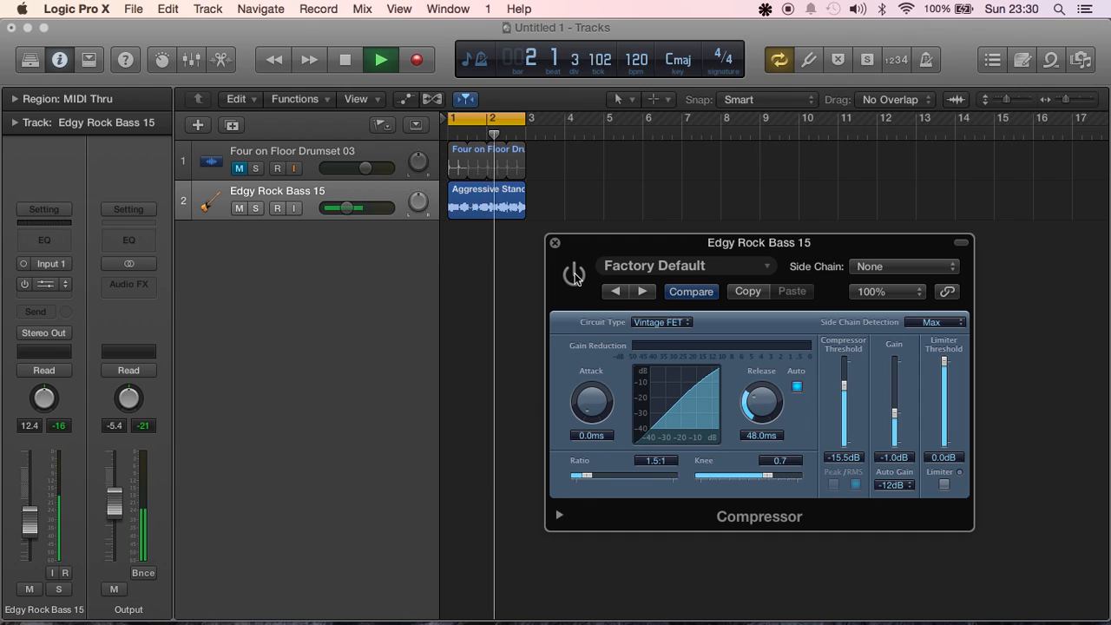
{"action": "key", "text": "space"}
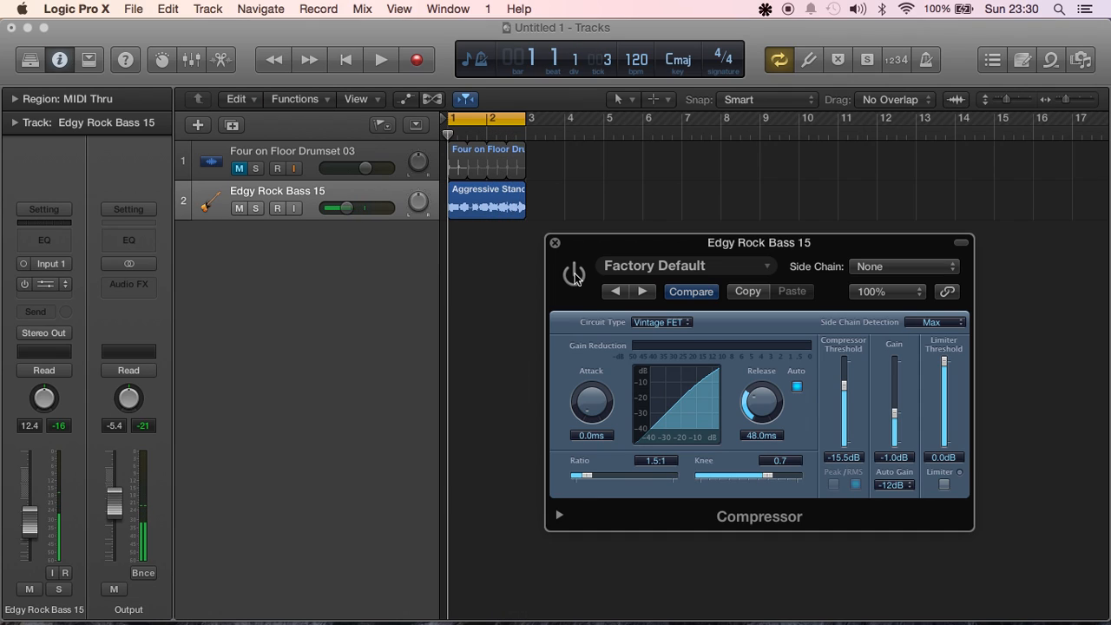
{"action": "left_click", "coordinate": [575, 276]}
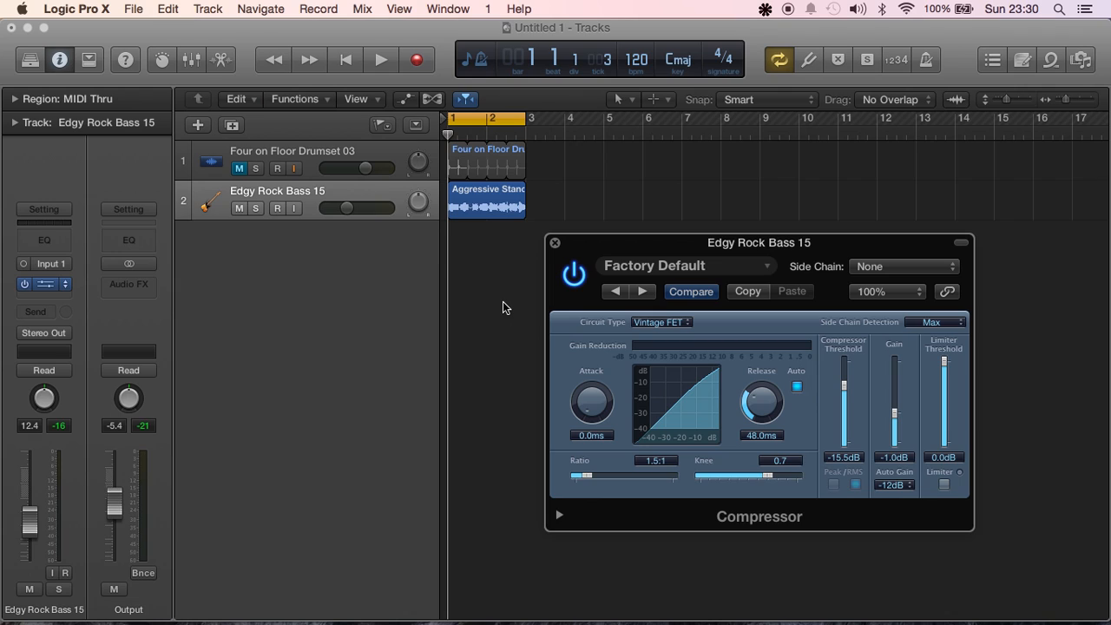
{"action": "key", "text": "space"}
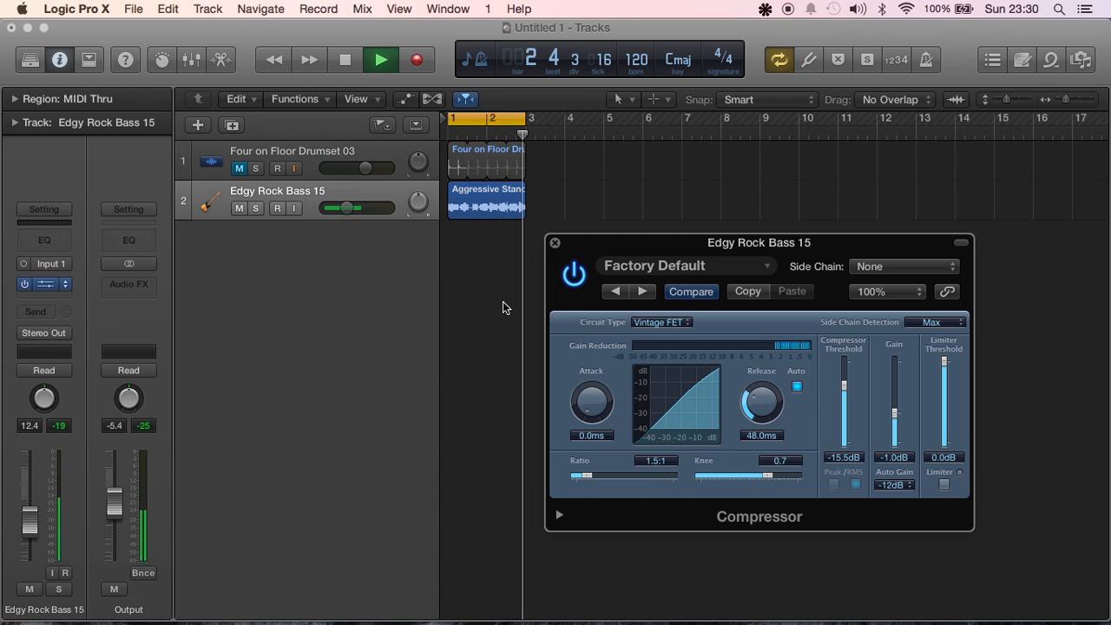
{"action": "key", "text": "space"}
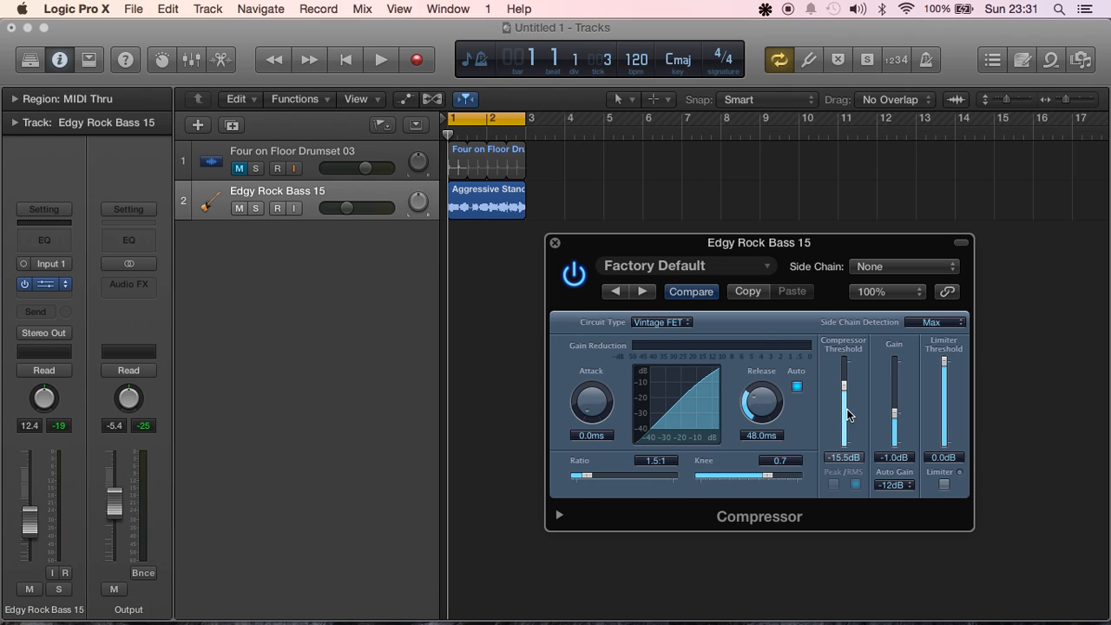
Lower the compressor threshold to -17.5 dB
{"action": "left_click", "coordinate": [763, 245]}
{"action": "left_click_drag", "start_coordinate": [763, 246], "coordinate": [685, 243]}
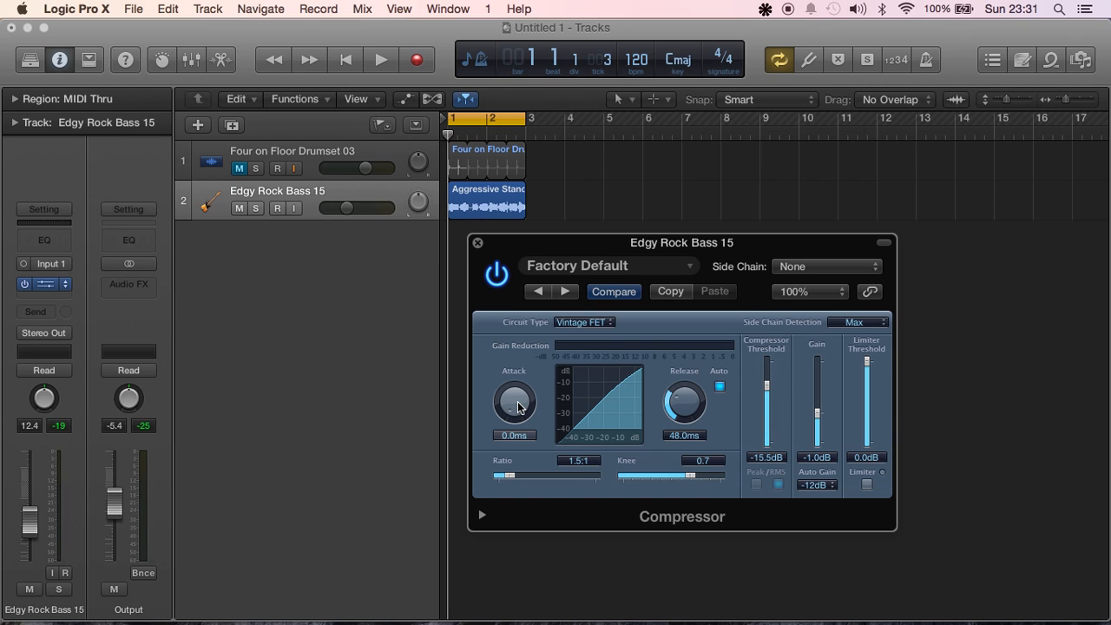
{"action": "mouse_move", "coordinate": [766, 386]}
{"action": "left_mouse_down"}
{"action": "mouse_move", "coordinate": [769, 413]}
{"action": "mouse_move", "coordinate": [771, 399]}
{"action": "left_mouse_up"}
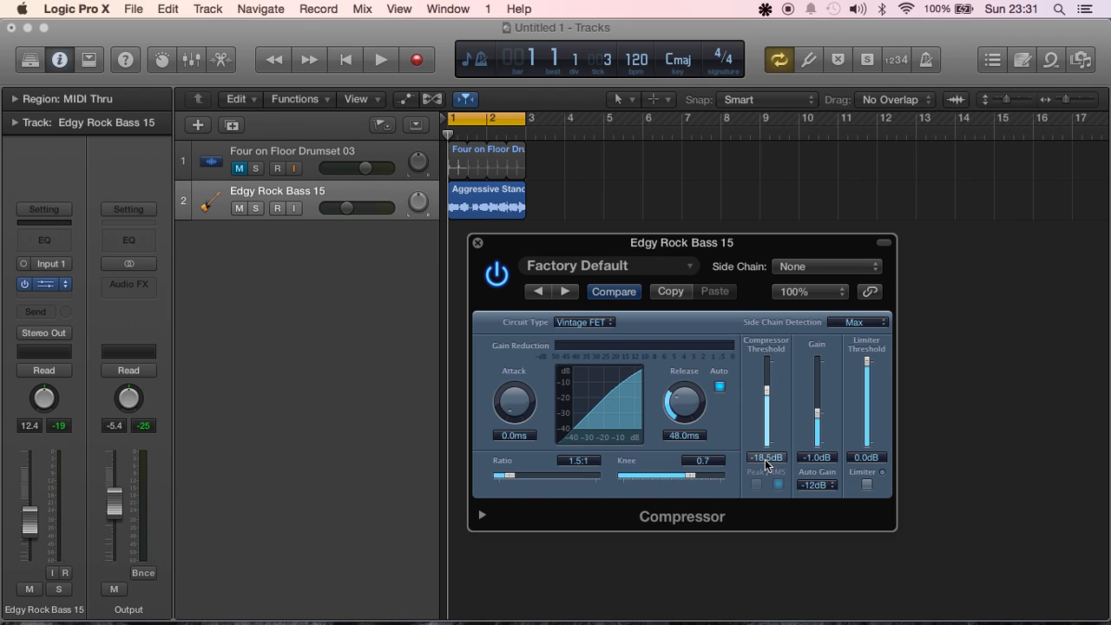
{"action": "left_click", "coordinate": [767, 396]}
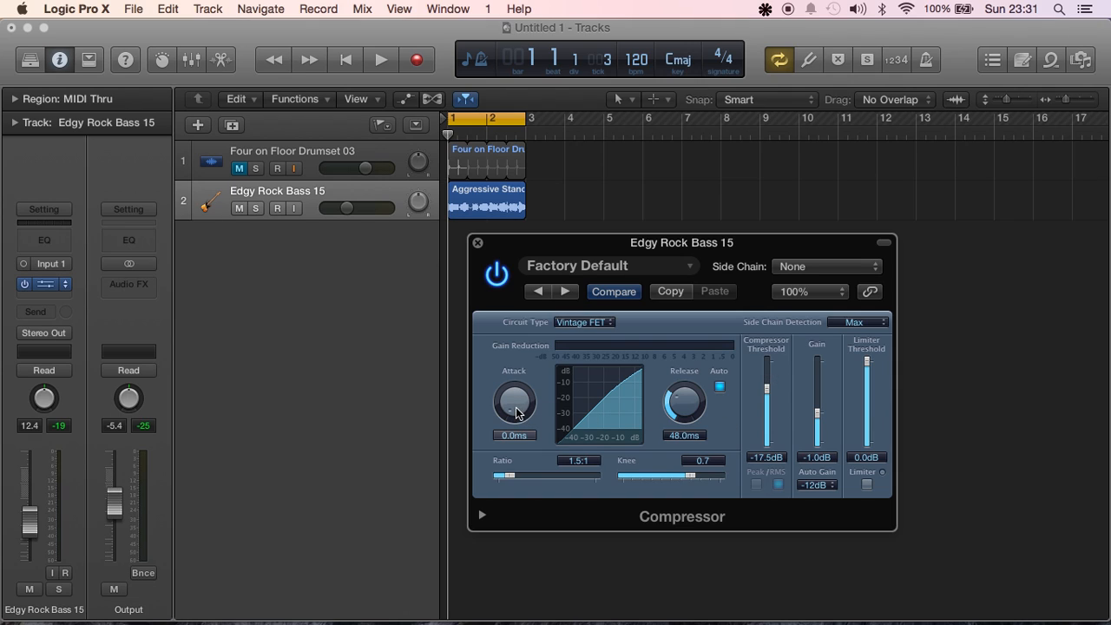
Set the compressor's attack to 3.0 ms, ratio to 5.8:1 and gain to 7.0 dB
{"action": "mouse_move", "coordinate": [513, 415]}
{"action": "left_mouse_down"}
{"action": "mouse_move", "coordinate": [508, 373]}
{"action": "mouse_move", "coordinate": [512, 414]}
{"action": "mouse_move", "coordinate": [538, 425]}
{"action": "mouse_move", "coordinate": [514, 415]}
{"action": "mouse_move", "coordinate": [512, 400]}
{"action": "left_mouse_up"}
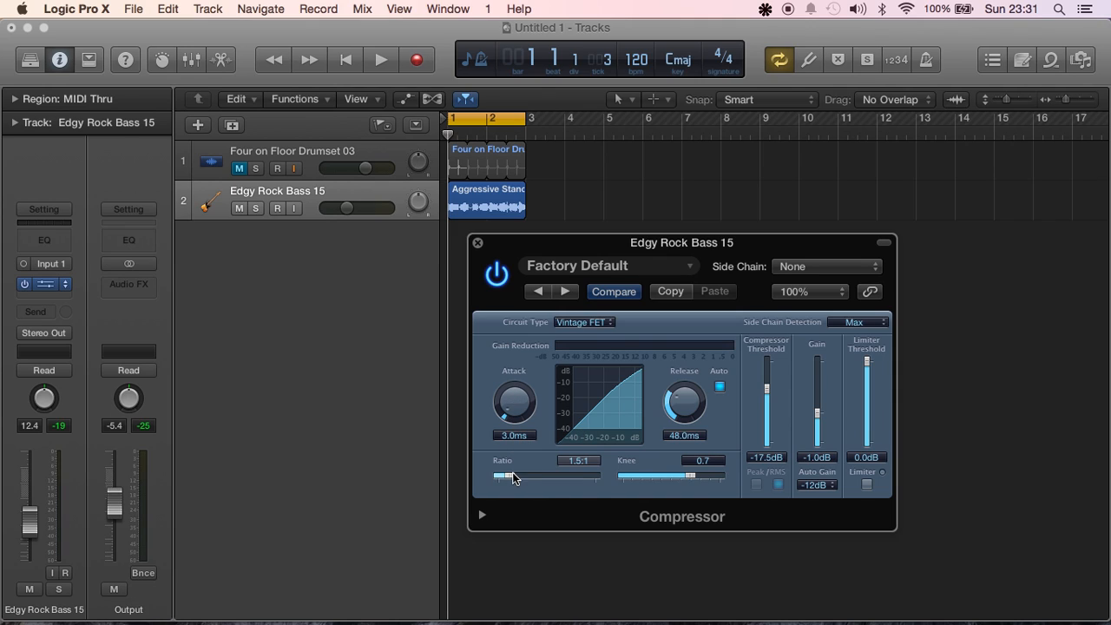
{"action": "left_click_drag", "start_coordinate": [510, 480], "coordinate": [548, 476]}
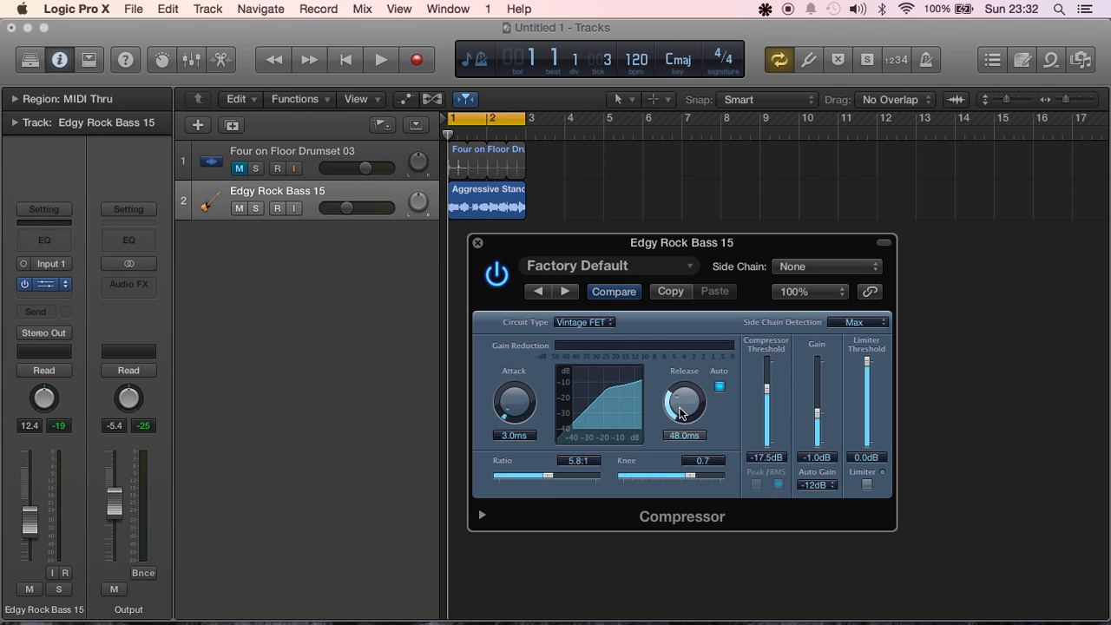
{"action": "left_click_drag", "start_coordinate": [815, 413], "coordinate": [817, 404]}
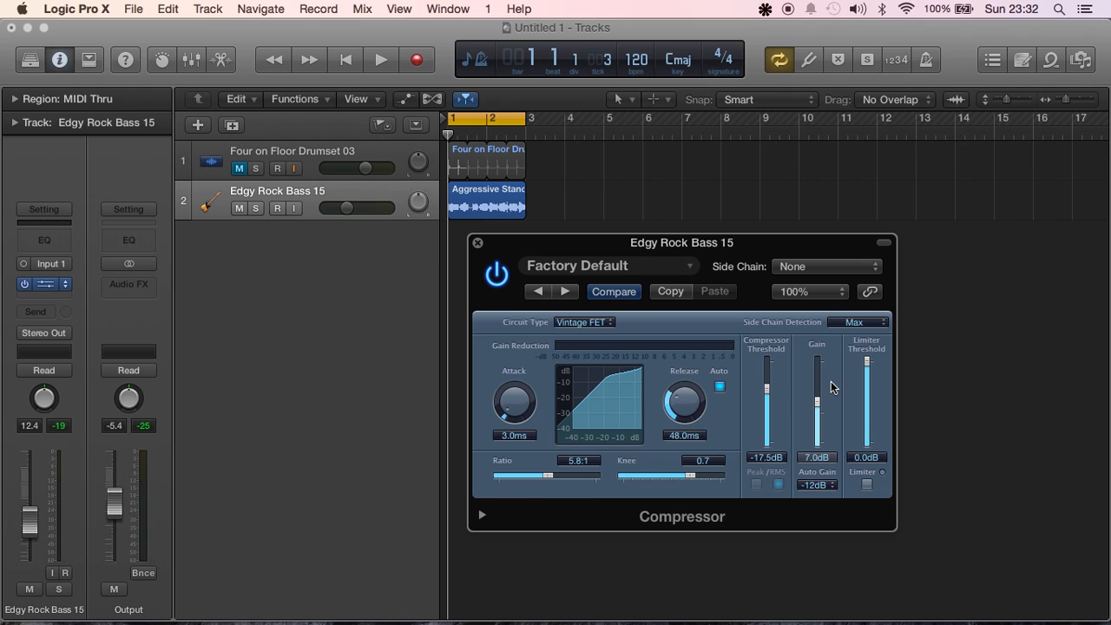
Raise the ratio to 30.0:1 and try the knee at both extremes, finishing at 1.0
{"action": "mouse_move", "coordinate": [687, 474]}
{"action": "left_mouse_down"}
{"action": "mouse_move", "coordinate": [640, 474]}
{"action": "mouse_move", "coordinate": [716, 477]}
{"action": "mouse_move", "coordinate": [677, 474]}
{"action": "left_mouse_up"}
{"action": "left_click_drag", "start_coordinate": [556, 474], "coordinate": [608, 473]}
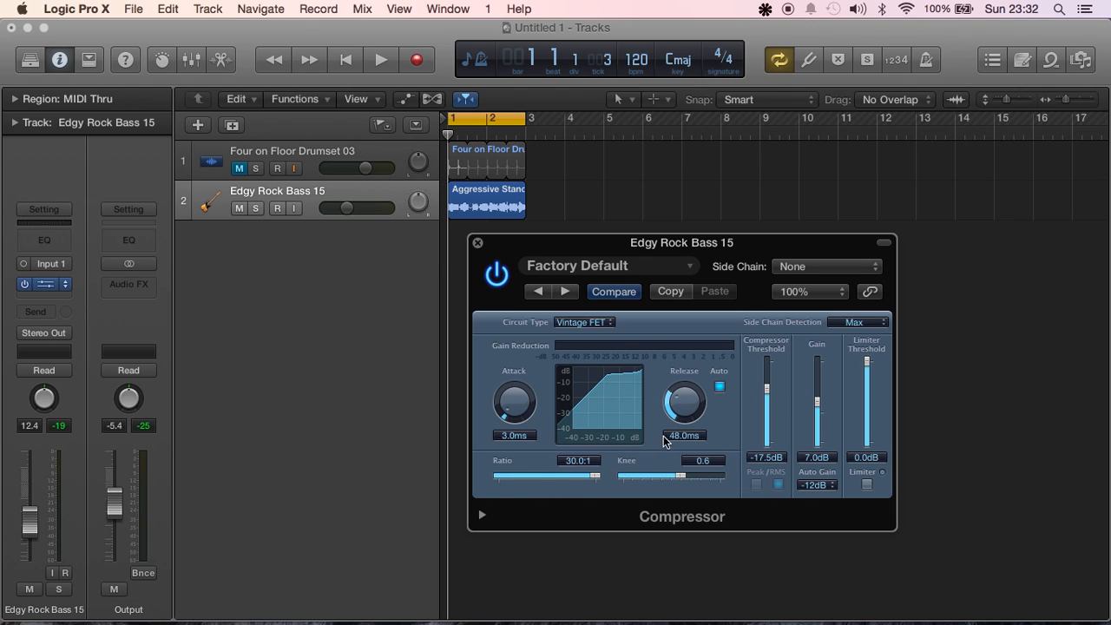
{"action": "left_click_drag", "start_coordinate": [681, 475], "coordinate": [739, 474]}
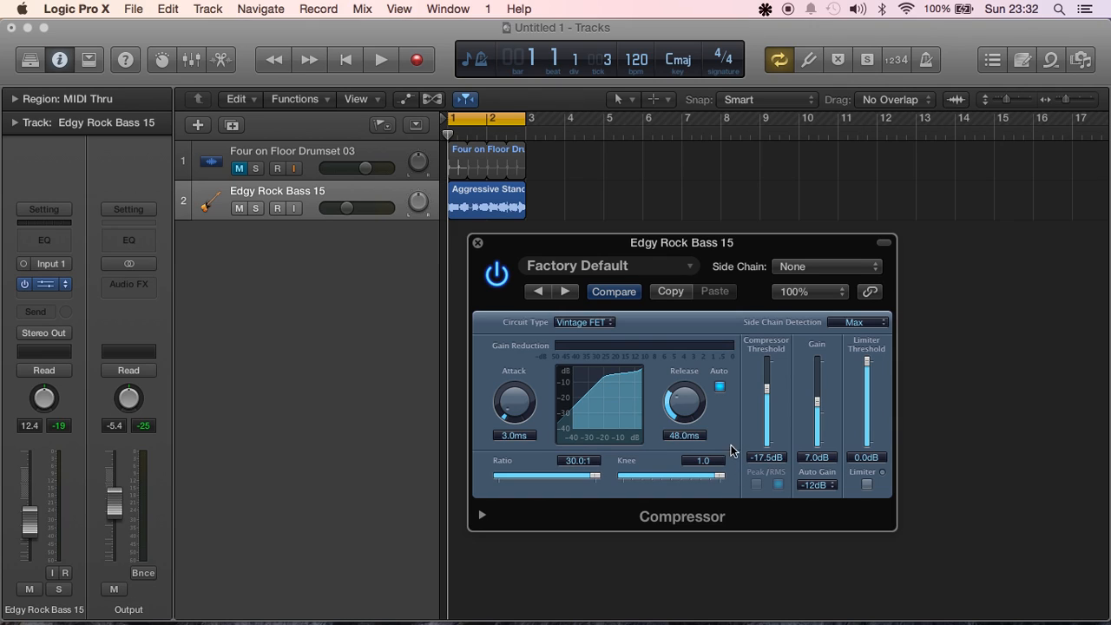
{"action": "left_click_drag", "start_coordinate": [713, 476], "coordinate": [620, 475]}
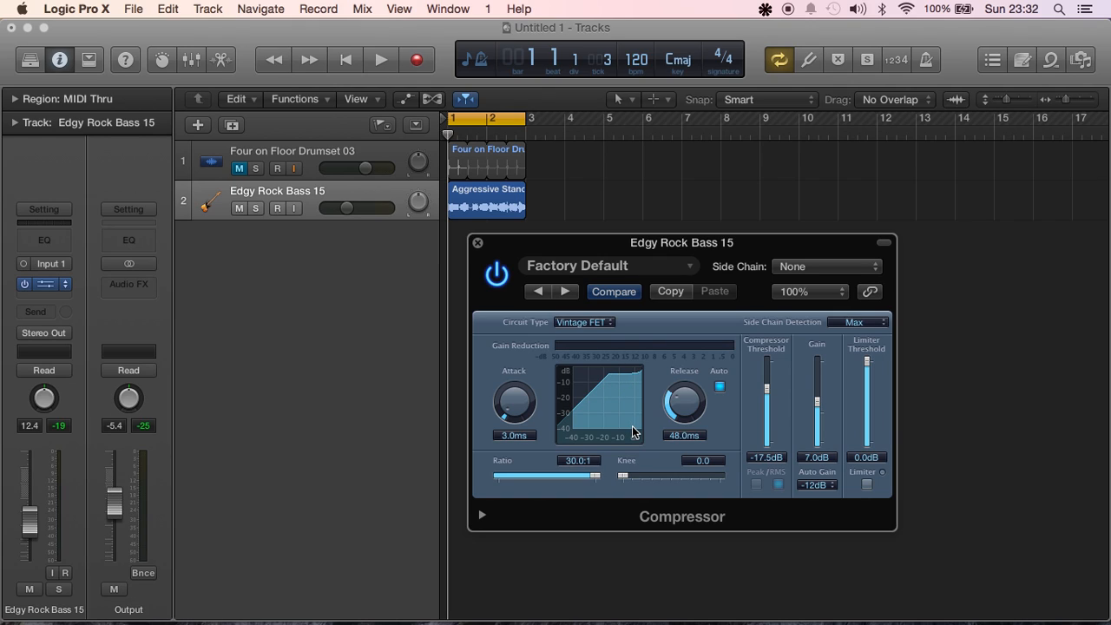
{"action": "left_click_drag", "start_coordinate": [623, 475], "coordinate": [741, 469]}
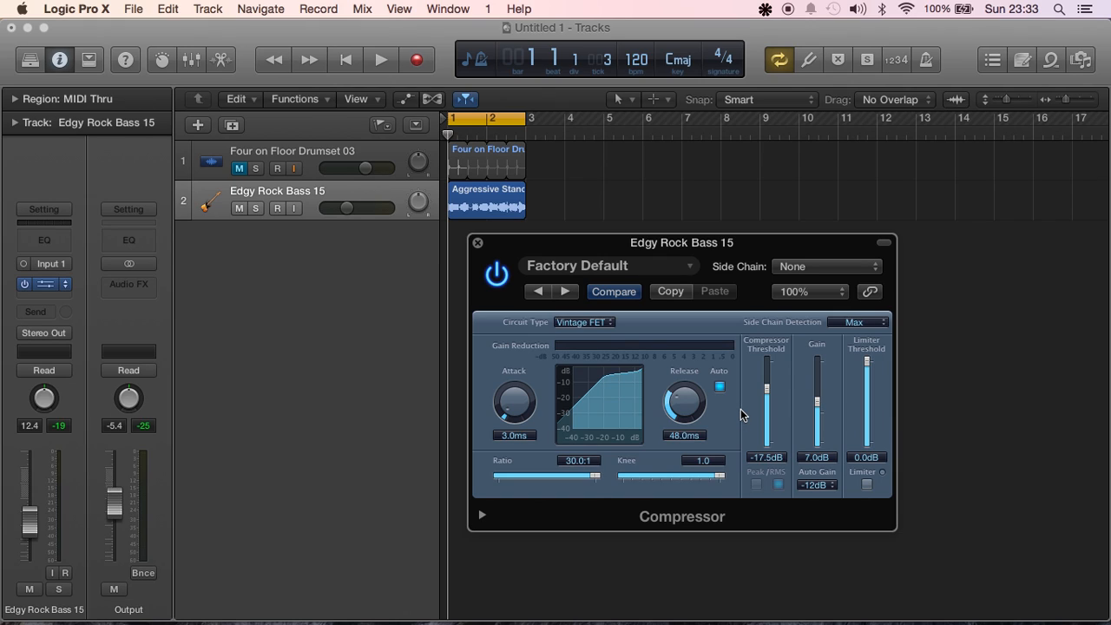
Shorten the compressor's release, turn off automatic release, and set the release time to 13.0 ms
{"action": "left_click_drag", "start_coordinate": [686, 404], "coordinate": [702, 438]}
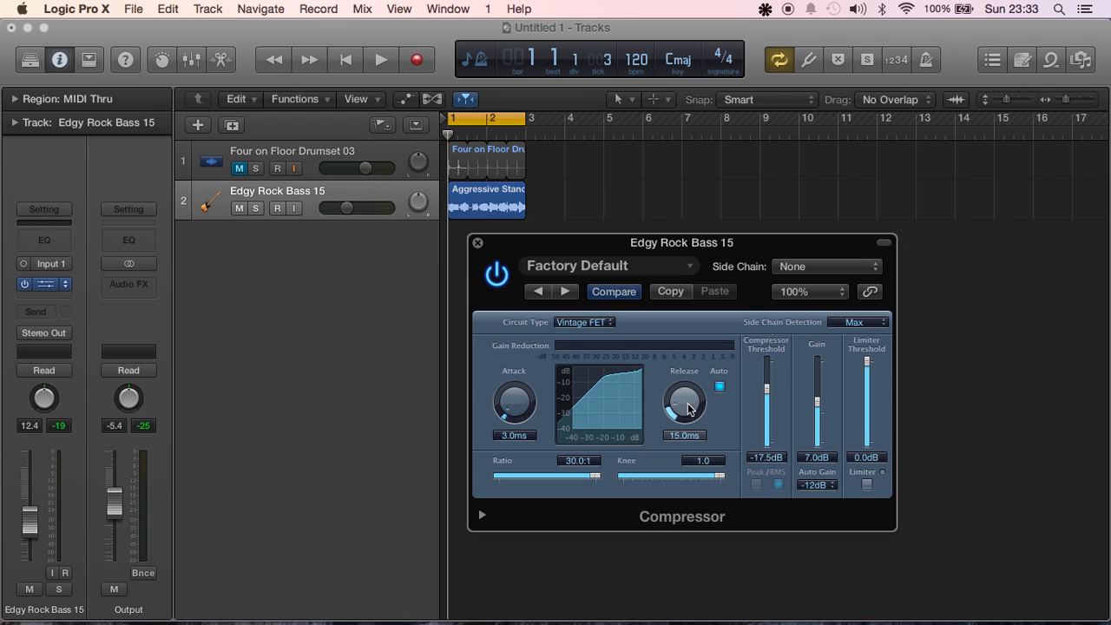
{"action": "mouse_move", "coordinate": [678, 417]}
{"action": "left_mouse_down"}
{"action": "mouse_move", "coordinate": [685, 430]}
{"action": "mouse_move", "coordinate": [681, 395]}
{"action": "mouse_move", "coordinate": [679, 426]}
{"action": "left_mouse_up"}
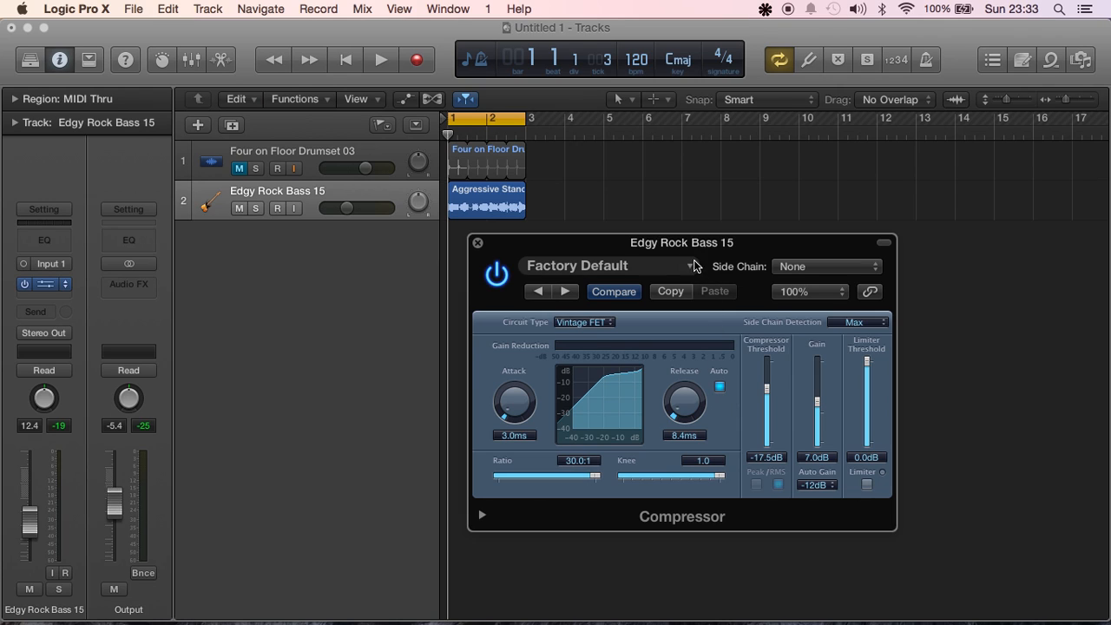
{"action": "mouse_move", "coordinate": [685, 243]}
{"action": "left_mouse_down"}
{"action": "mouse_move", "coordinate": [695, 240]}
{"action": "mouse_move", "coordinate": [680, 252]}
{"action": "left_mouse_up"}
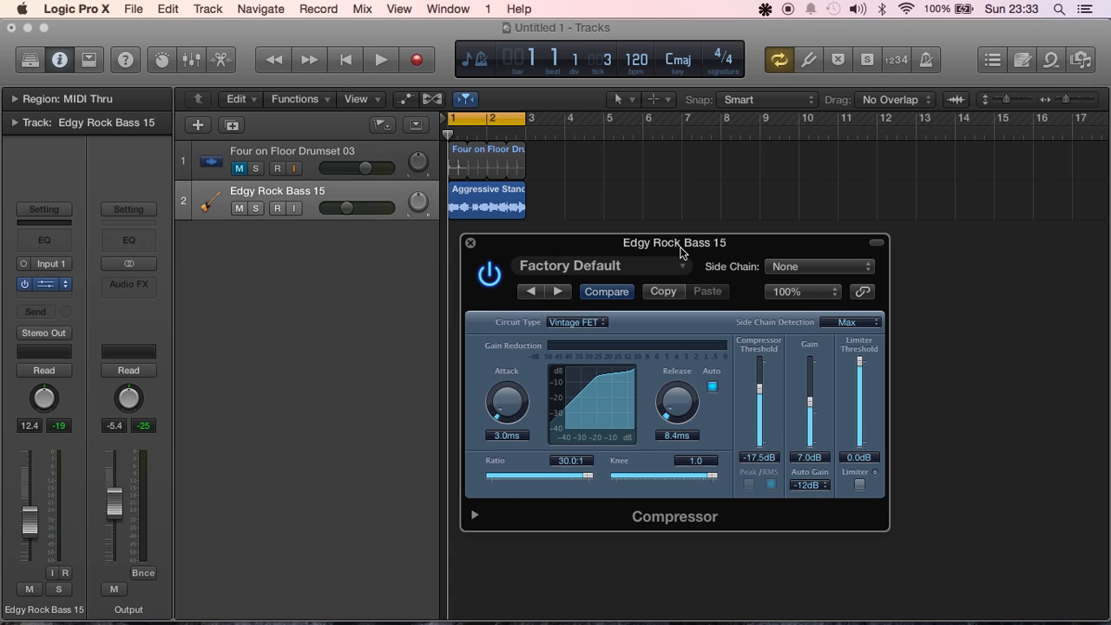
{"action": "left_click", "coordinate": [711, 387]}
{"action": "left_click_drag", "start_coordinate": [682, 415], "coordinate": [722, 425]}
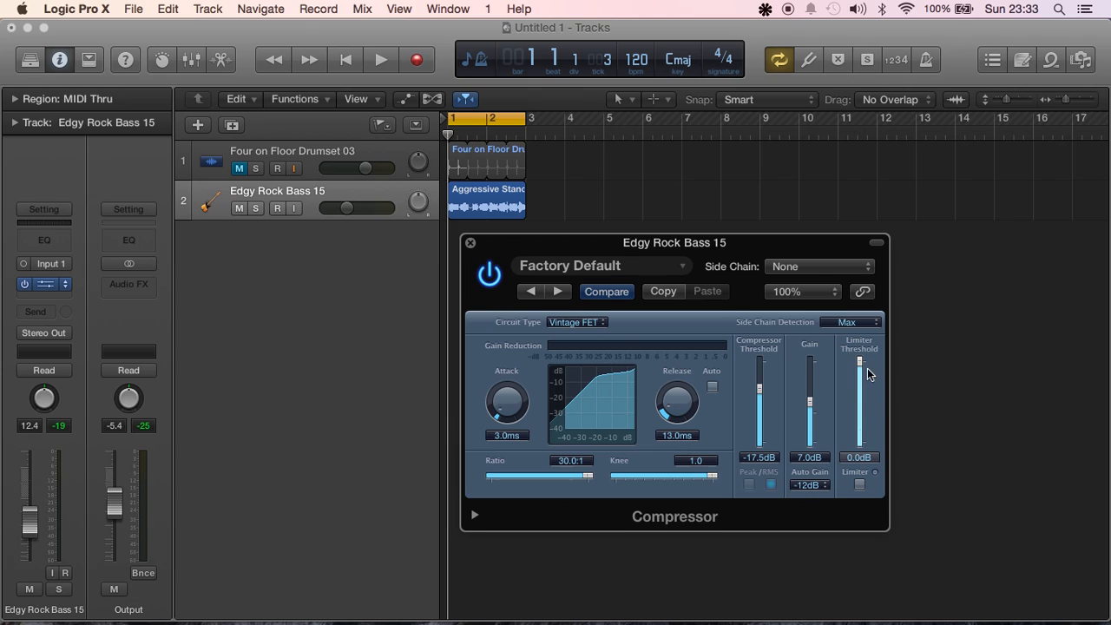
Lower the limiter threshold to -4.2 dB and try the limiter switch
{"action": "left_click_drag", "start_coordinate": [861, 361], "coordinate": [864, 398]}
{"action": "left_click", "coordinate": [860, 484]}
Review the available side chain sources for the compressor without choosing one
{"action": "left_click_drag", "start_coordinate": [627, 245], "coordinate": [564, 251]}
{"action": "left_click_drag", "start_coordinate": [697, 252], "coordinate": [670, 257]}
{"action": "left_click", "coordinate": [710, 276]}
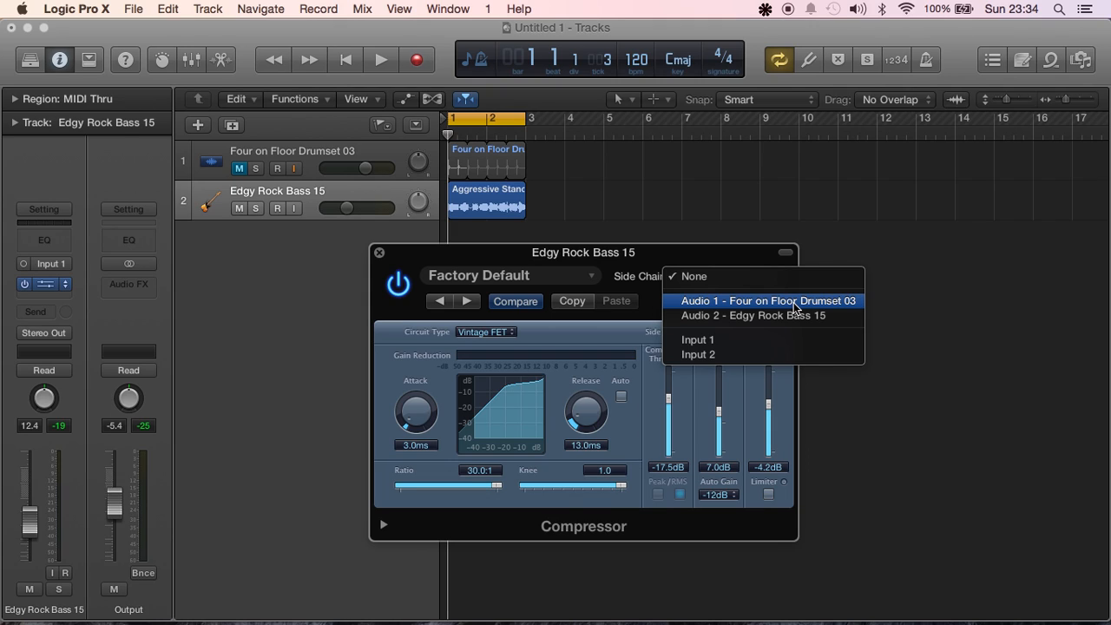
{"action": "left_click", "coordinate": [576, 258]}
{"action": "left_click_drag", "start_coordinate": [543, 250], "coordinate": [711, 252]}
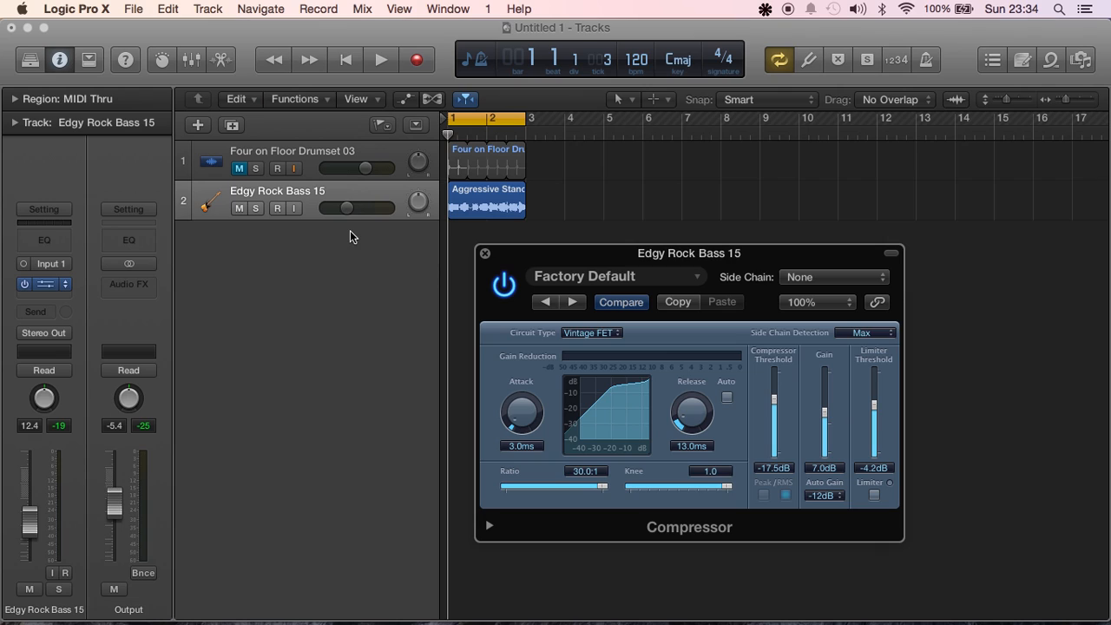
Play the bass loop to hear the current compressor settings
{"action": "key", "text": "space"}
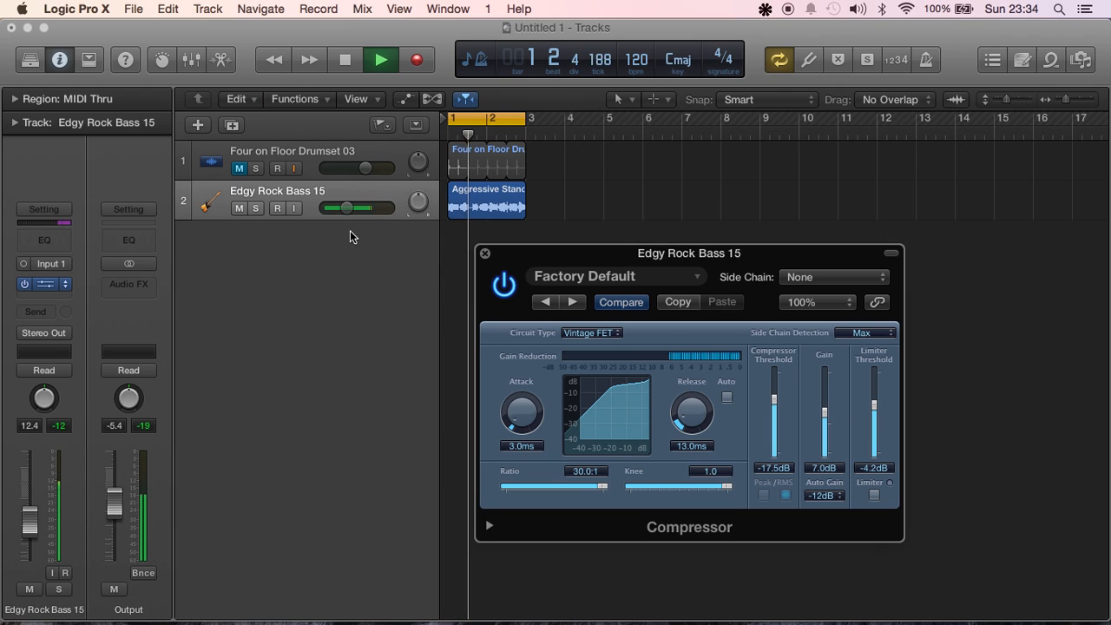
{"action": "key", "text": "space"}
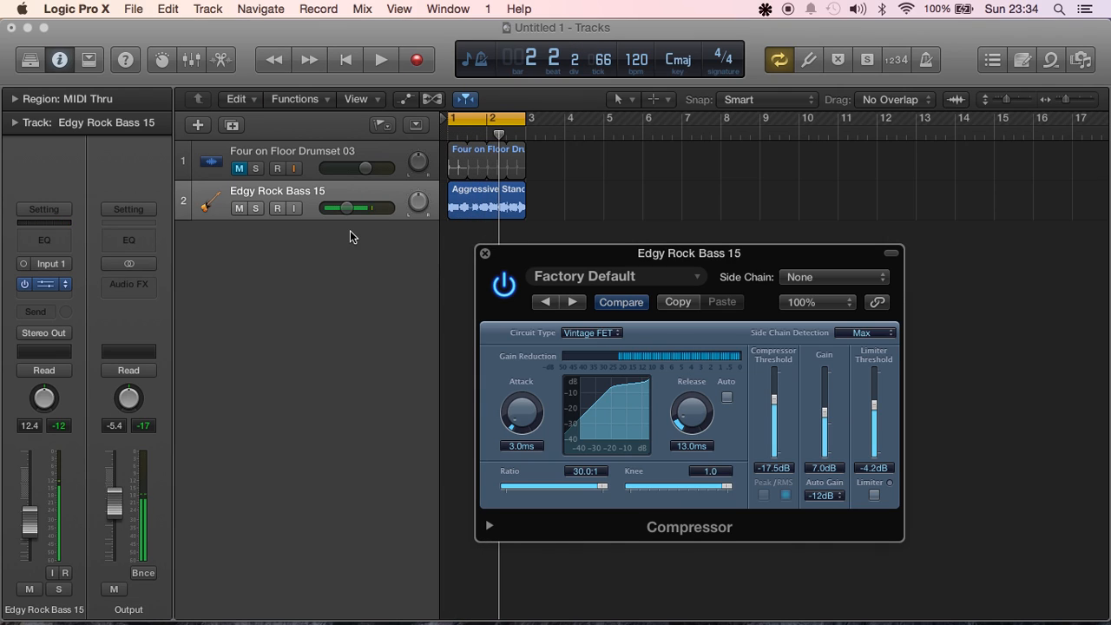
{"action": "key", "text": "space"}
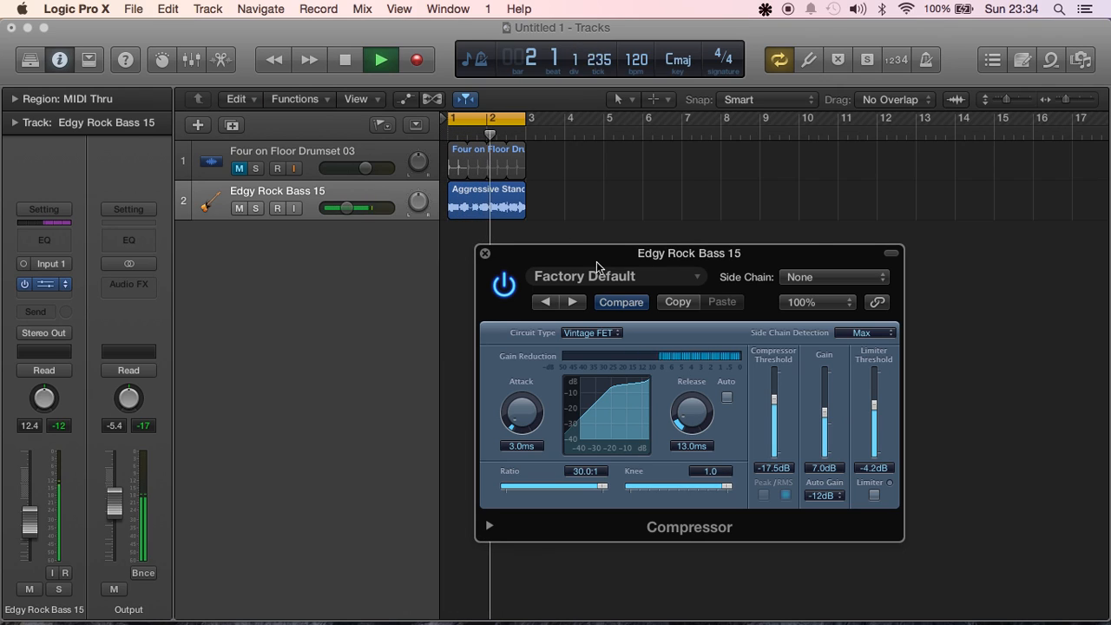
During playback, set the ratio to 9.8:1, gain to 1.0 dB, compressor threshold to -27.0 dB and limiter threshold to -1.6 dB
{"action": "left_click_drag", "start_coordinate": [602, 486], "coordinate": [580, 486]}
{"action": "left_click_drag", "start_coordinate": [826, 410], "coordinate": [829, 430]}
{"action": "left_click_drag", "start_coordinate": [775, 401], "coordinate": [775, 420]}
{"action": "left_click_drag", "start_coordinate": [874, 404], "coordinate": [874, 383]}
Set the attack to 7.0 ms, release to 140.0 ms and knee to 0.0, and stop playback
{"action": "left_click_drag", "start_coordinate": [523, 413], "coordinate": [526, 417]}
{"action": "left_click_drag", "start_coordinate": [690, 415], "coordinate": [689, 387]}
{"action": "mouse_move", "coordinate": [522, 412]}
{"action": "left_mouse_down"}
{"action": "mouse_move", "coordinate": [519, 427]}
{"action": "mouse_move", "coordinate": [523, 408]}
{"action": "left_mouse_up"}
{"action": "left_click_drag", "start_coordinate": [685, 486], "coordinate": [564, 491]}
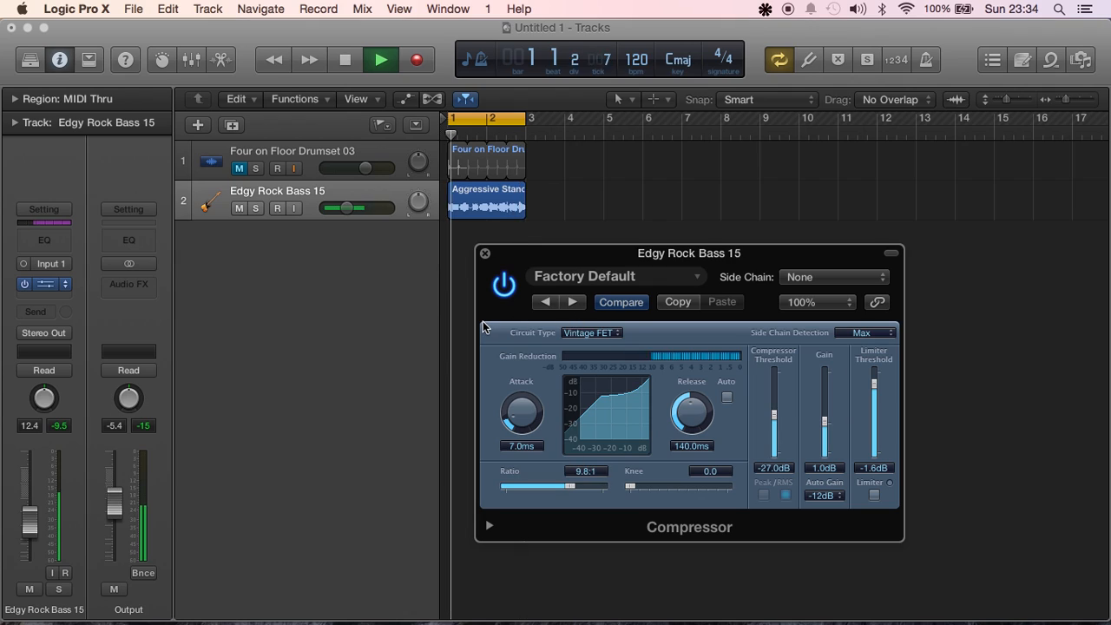
{"action": "key", "text": "space"}
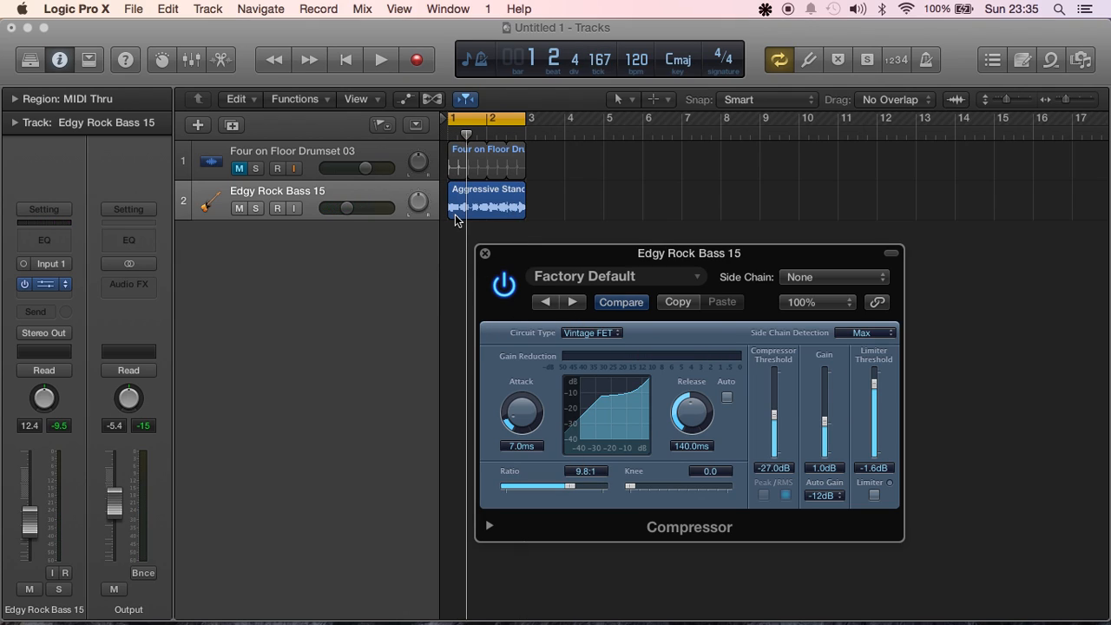
Set the compressor's side chain source to Audio 1 - Four on Floor Drumset 03
{"action": "left_click_drag", "start_coordinate": [545, 254], "coordinate": [457, 276]}
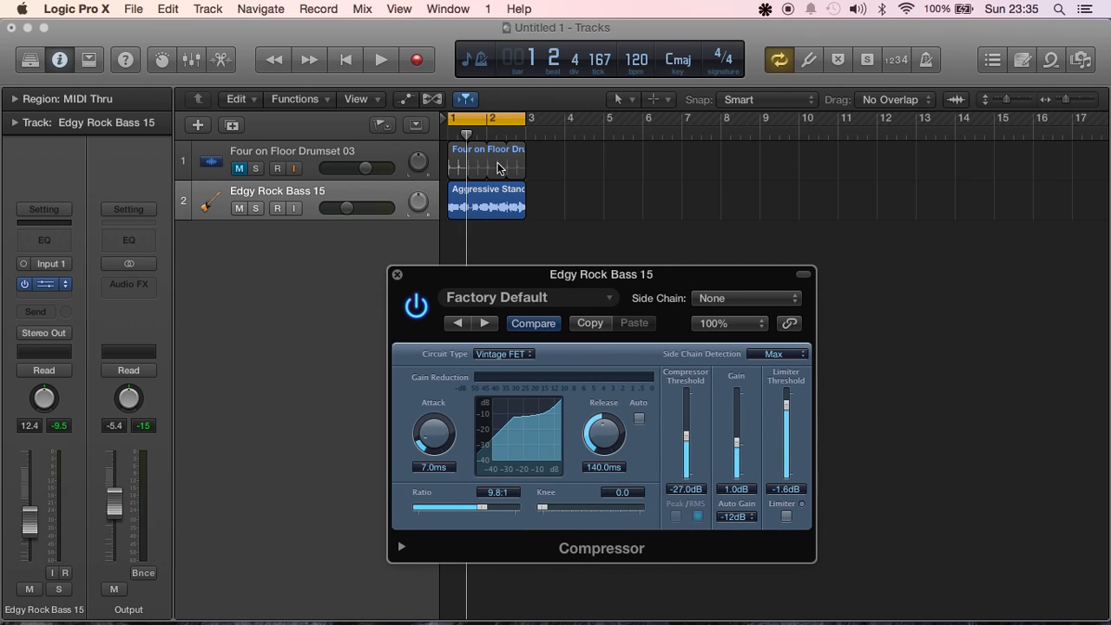
{"action": "left_click_drag", "start_coordinate": [501, 274], "coordinate": [557, 251]}
{"action": "left_click", "coordinate": [825, 281]}
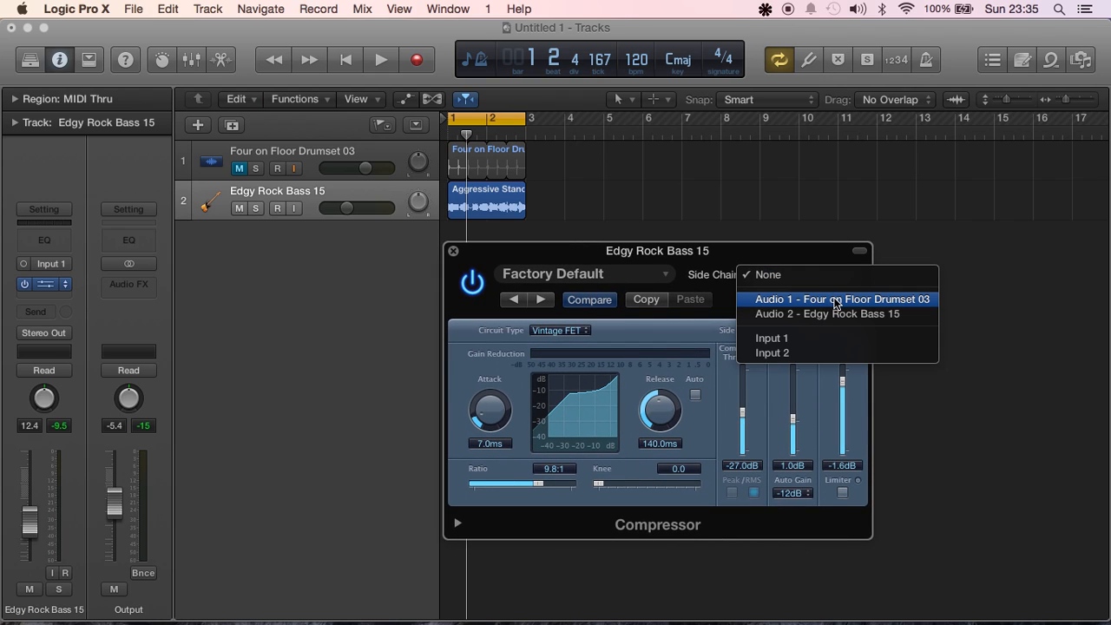
{"action": "left_click", "coordinate": [835, 300]}
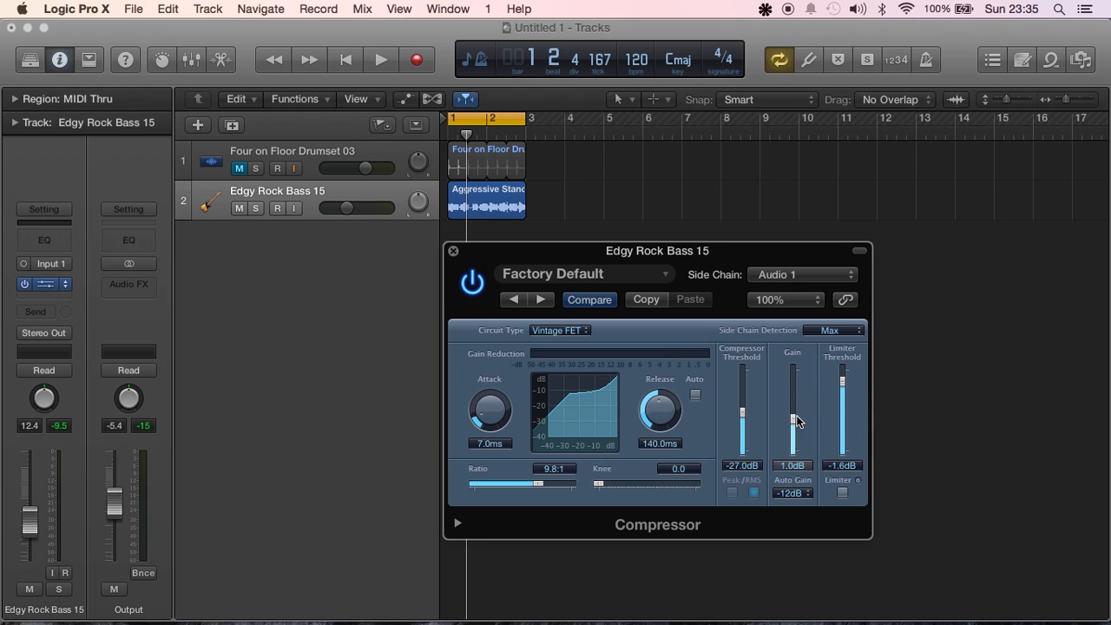
Set the gain to -0.5 dB and the limiter threshold to -3.3 dB, and play the side-chained bass loop
{"action": "left_click_drag", "start_coordinate": [792, 423], "coordinate": [793, 427]}
{"action": "left_click_drag", "start_coordinate": [844, 387], "coordinate": [843, 401]}
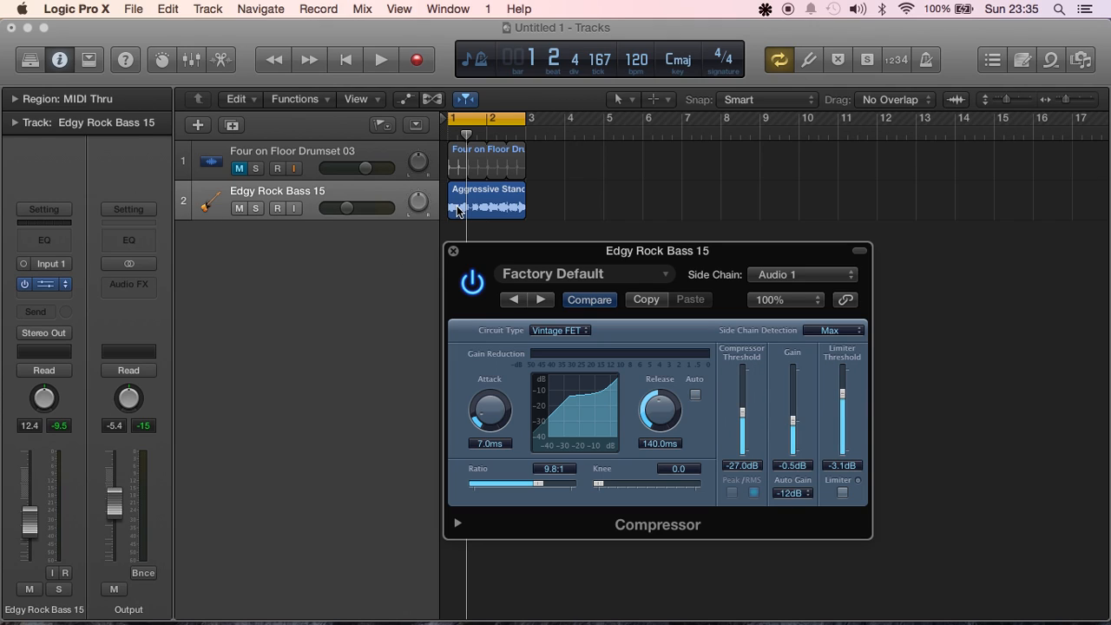
{"action": "left_click_drag", "start_coordinate": [843, 393], "coordinate": [842, 409]}
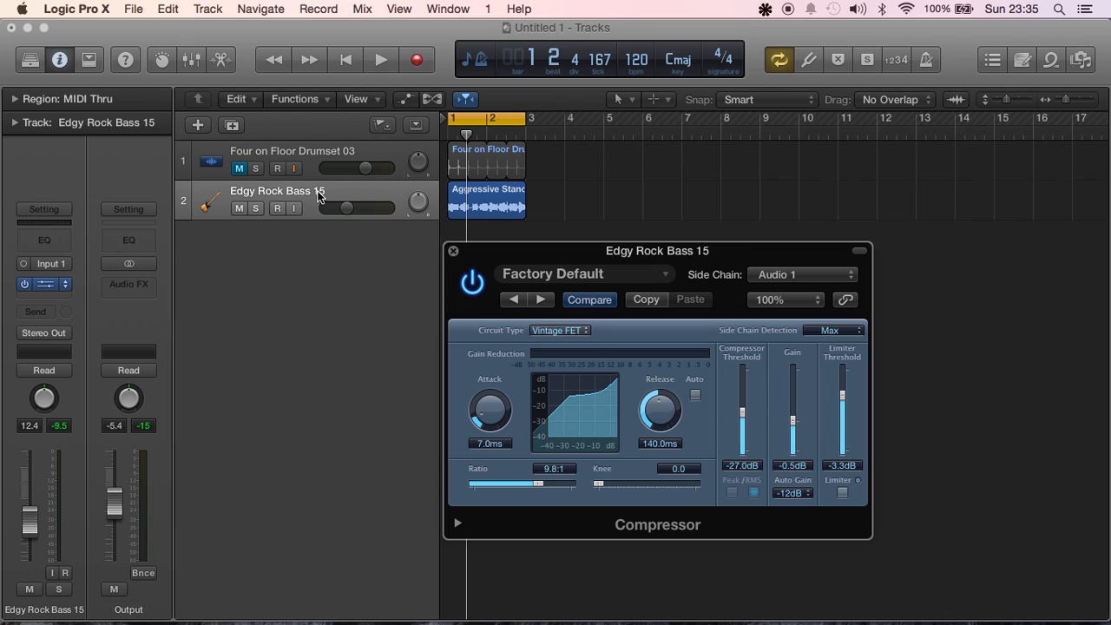
{"action": "key", "text": "space"}
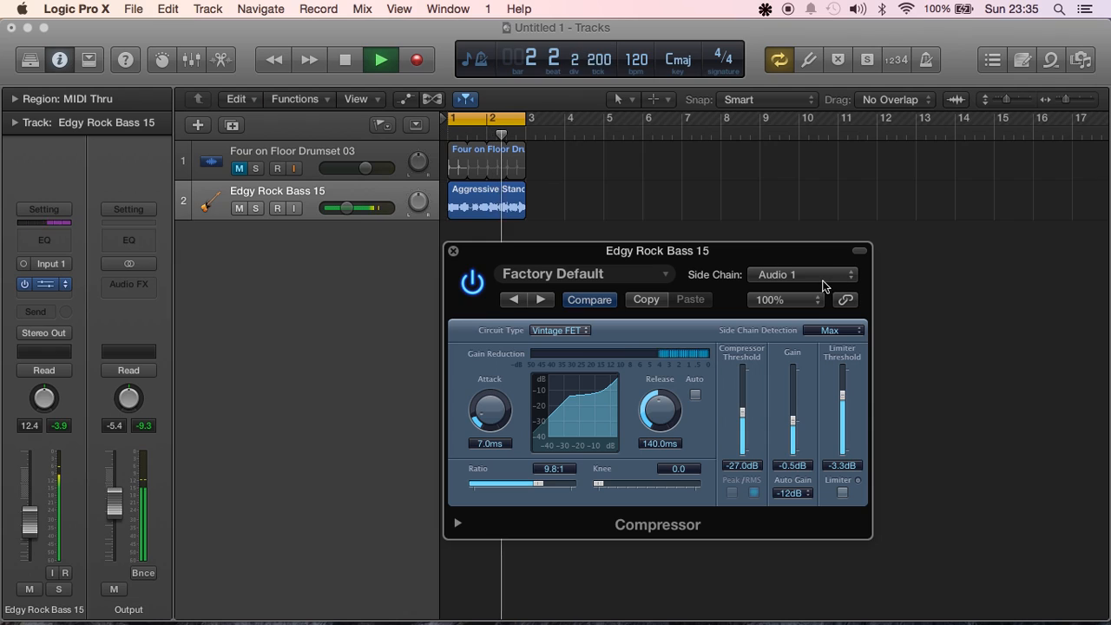
Set the compressor's side chain source to None and play the bass loop without side-chaining
{"action": "key", "text": "space"}
{"action": "left_click", "coordinate": [816, 276]}
{"action": "left_click", "coordinate": [815, 275]}
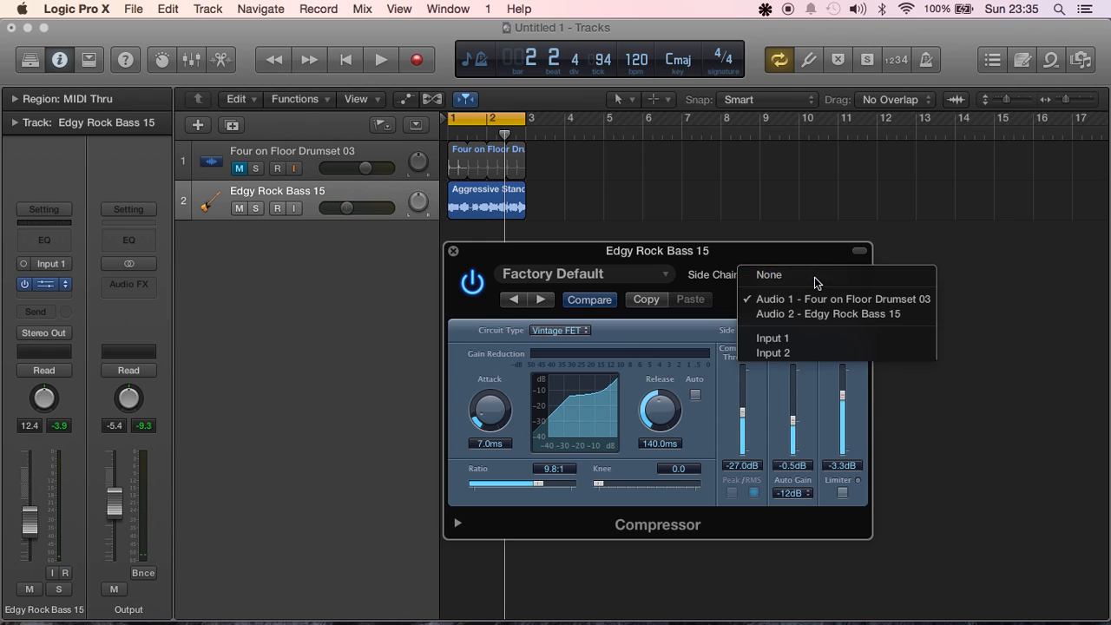
{"action": "key", "text": "space"}
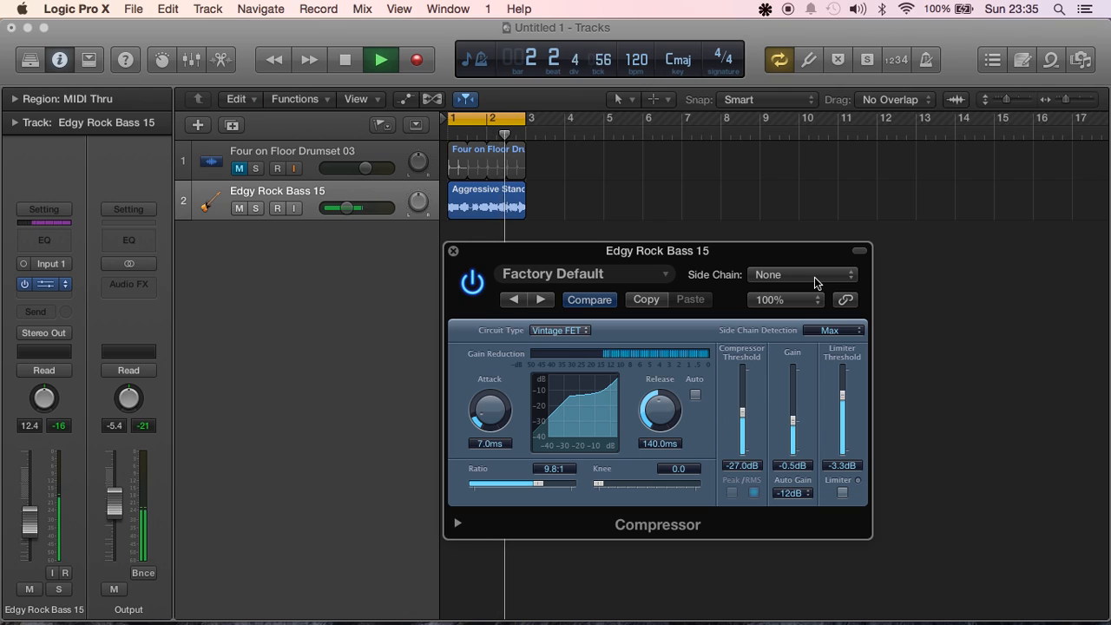
Set the side chain source back to Audio 1 - Four on Floor Drumset 03, play the bass loop and stop it
{"action": "key", "text": "space"}
{"action": "left_click", "coordinate": [815, 275]}
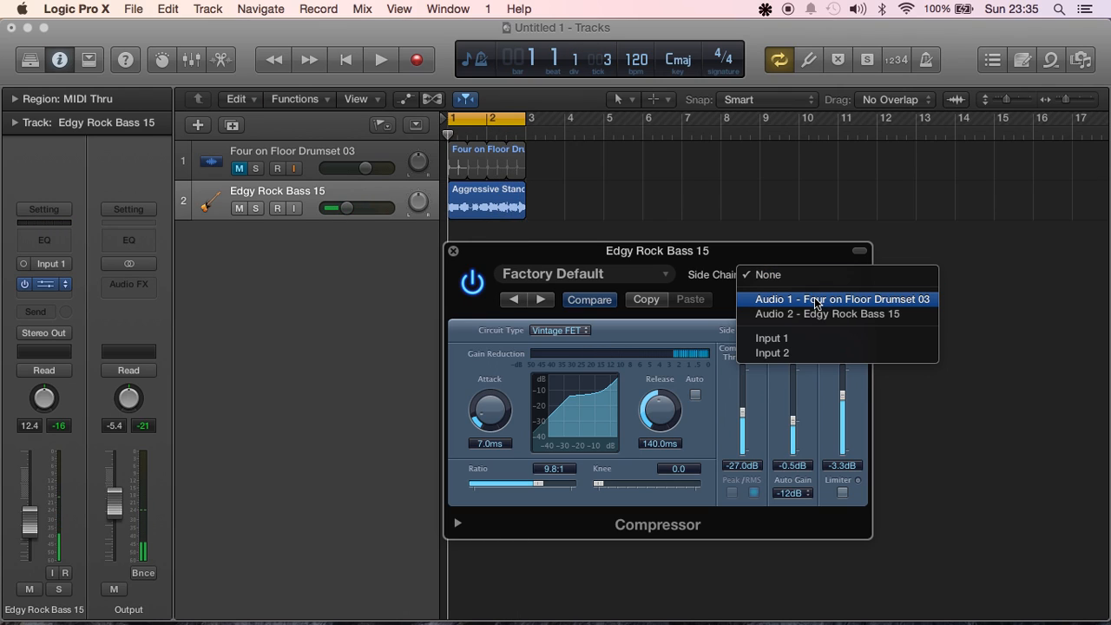
{"action": "left_click", "coordinate": [813, 299]}
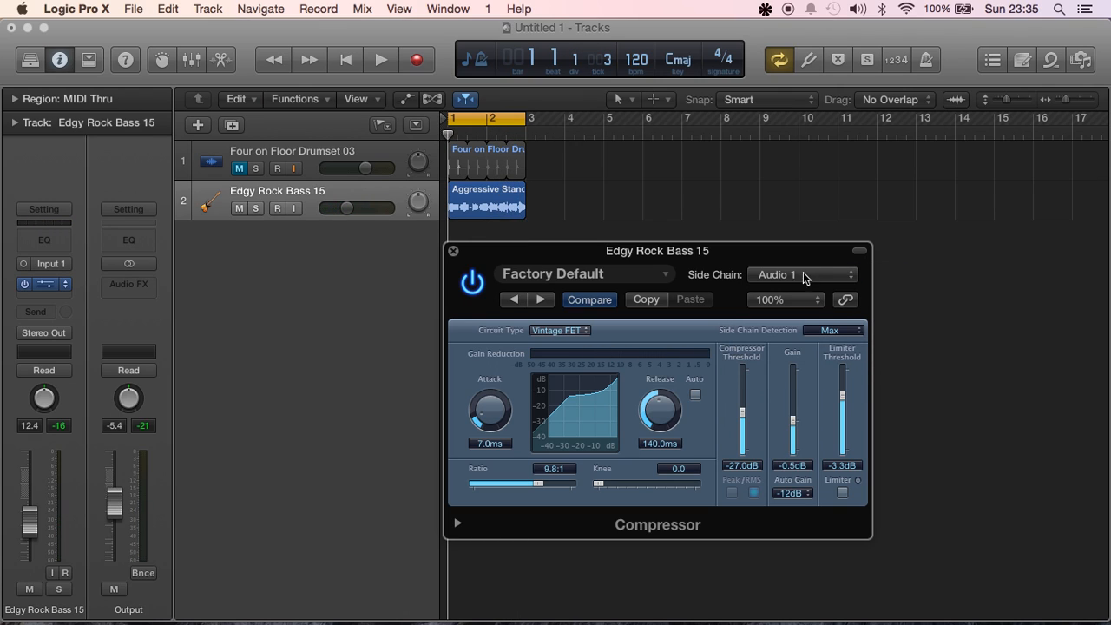
{"action": "key", "text": "space"}
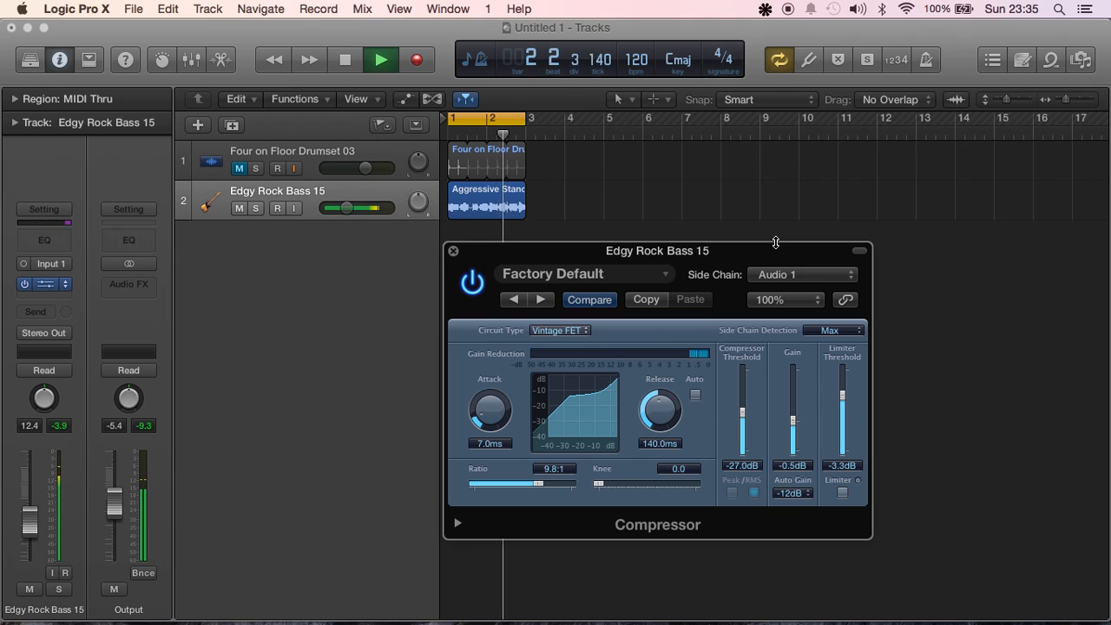
{"action": "key", "text": "space"}
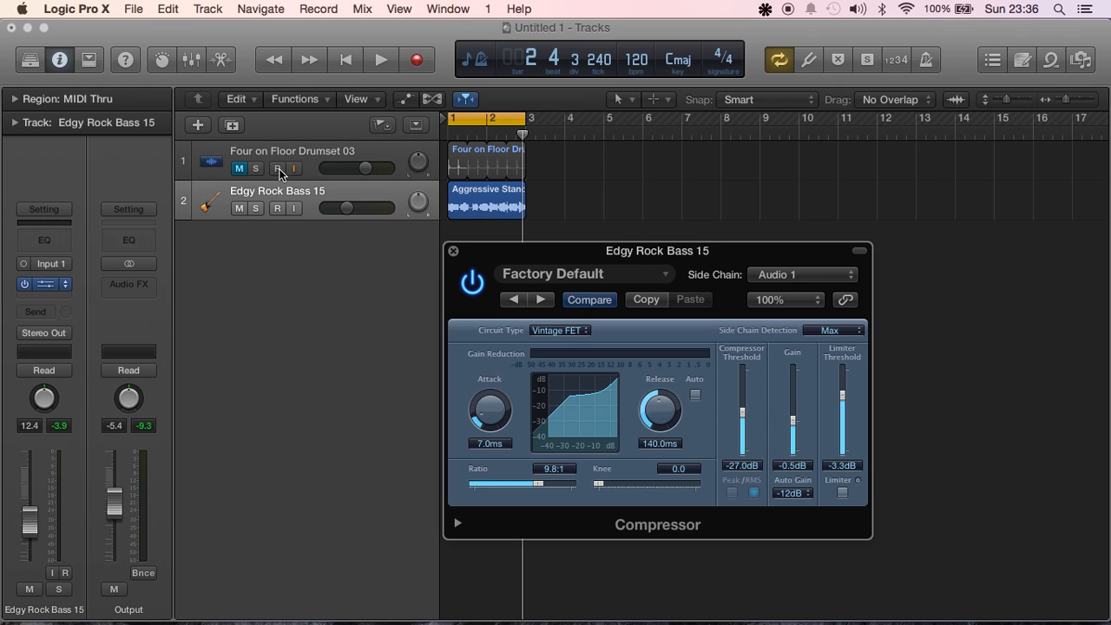
Expand the compressor's extended parameters and review the side chain filter's activity and mode options, keeping Off and LP
{"action": "left_click_drag", "start_coordinate": [578, 257], "coordinate": [547, 57]}
{"action": "left_click", "coordinate": [458, 450]}
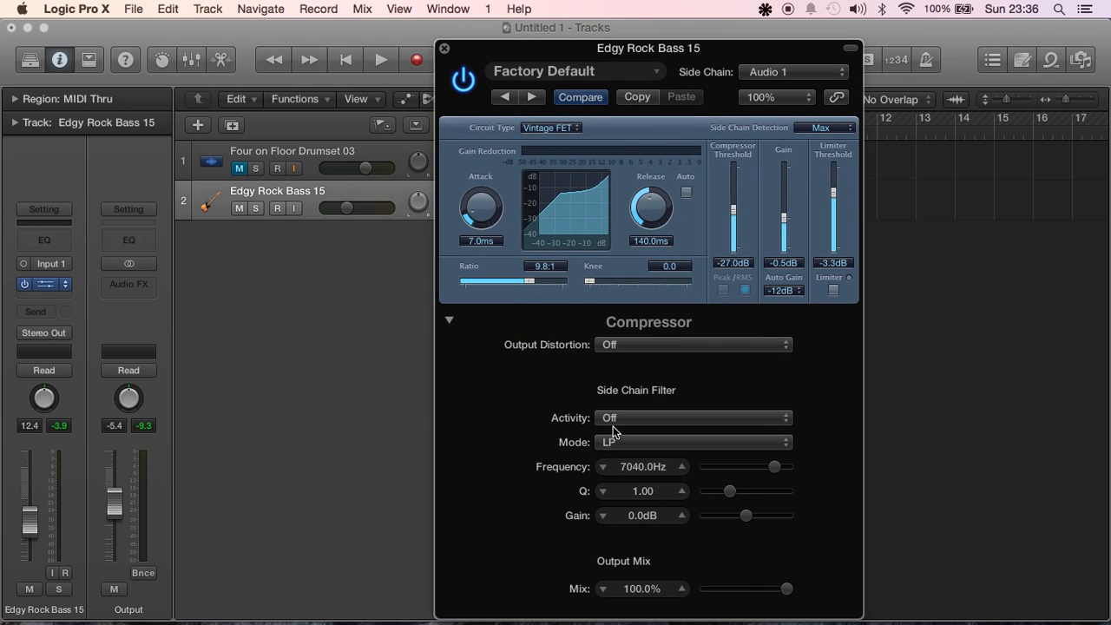
{"action": "left_click", "coordinate": [668, 420]}
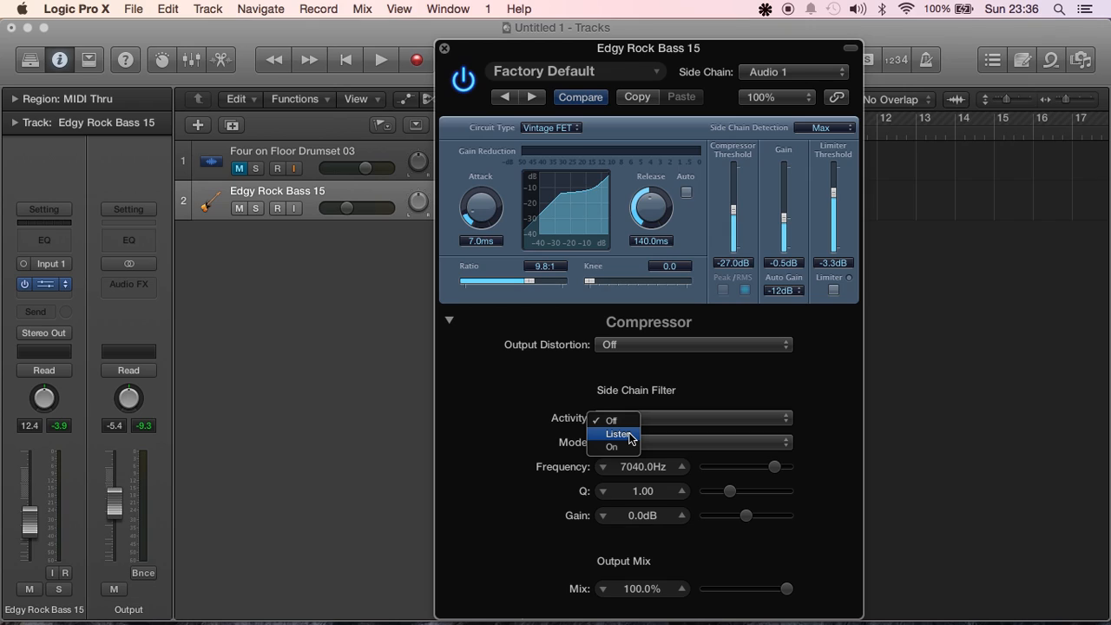
{"action": "left_click", "coordinate": [554, 420]}
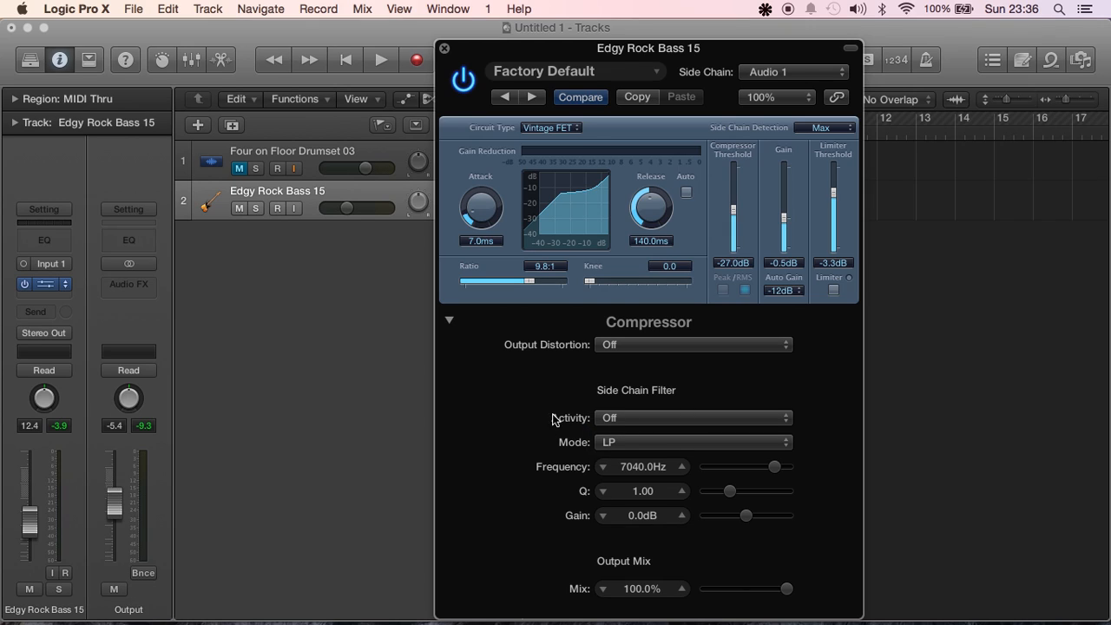
{"action": "left_click", "coordinate": [640, 447]}
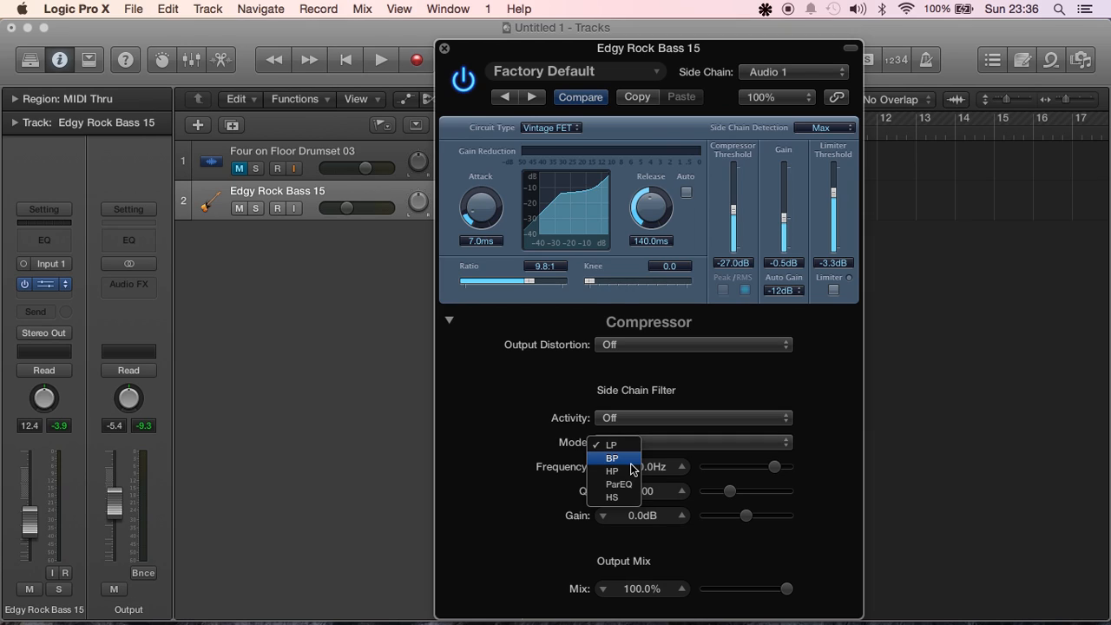
{"action": "left_click", "coordinate": [629, 446]}
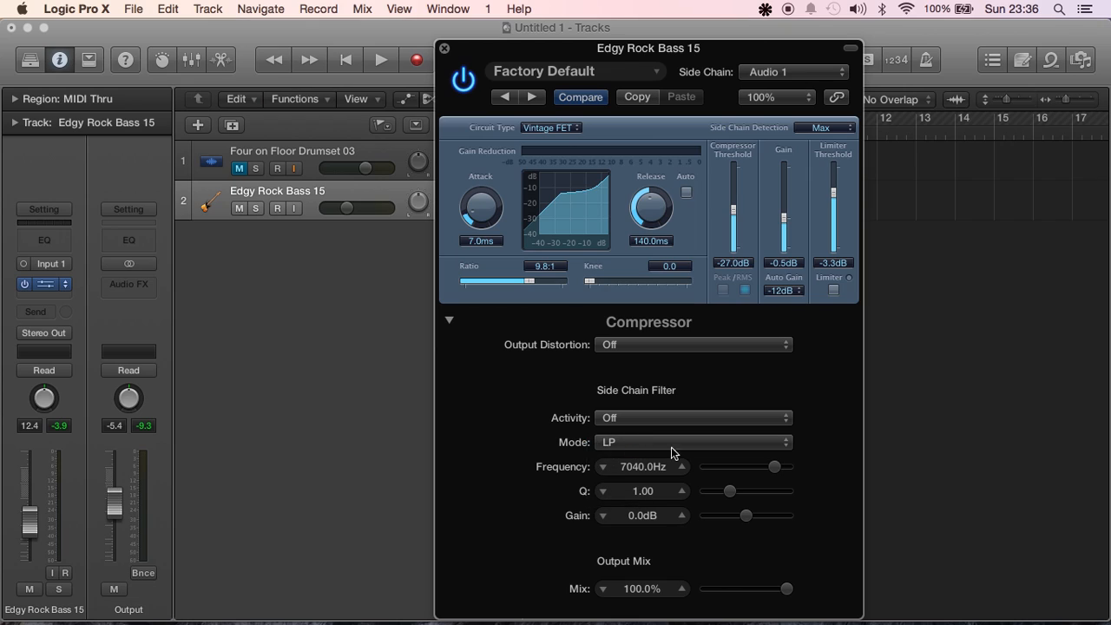
Set the side chain filter's frequency to 7902.1 Hz, gain to -24.0 dB and Q to 0.50
{"action": "mouse_move", "coordinate": [775, 467]}
{"action": "left_mouse_down"}
{"action": "mouse_move", "coordinate": [726, 474]}
{"action": "mouse_move", "coordinate": [778, 469]}
{"action": "left_mouse_up"}
{"action": "left_click_drag", "start_coordinate": [746, 515], "coordinate": [701, 524]}
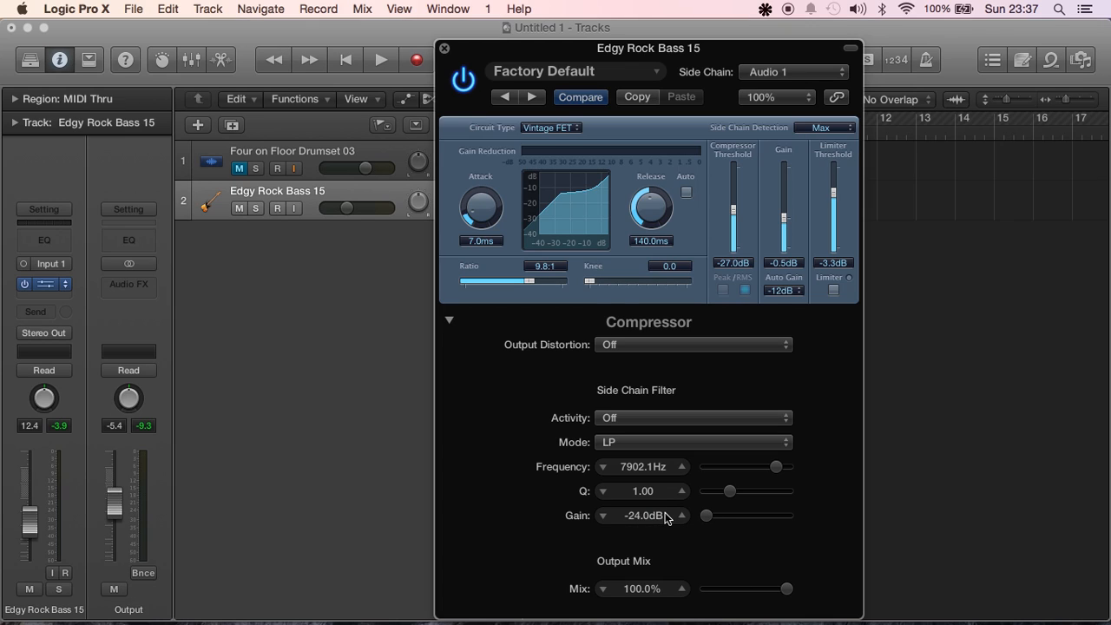
{"action": "left_click_drag", "start_coordinate": [645, 52], "coordinate": [615, 53]}
{"action": "left_click", "coordinate": [614, 58]}
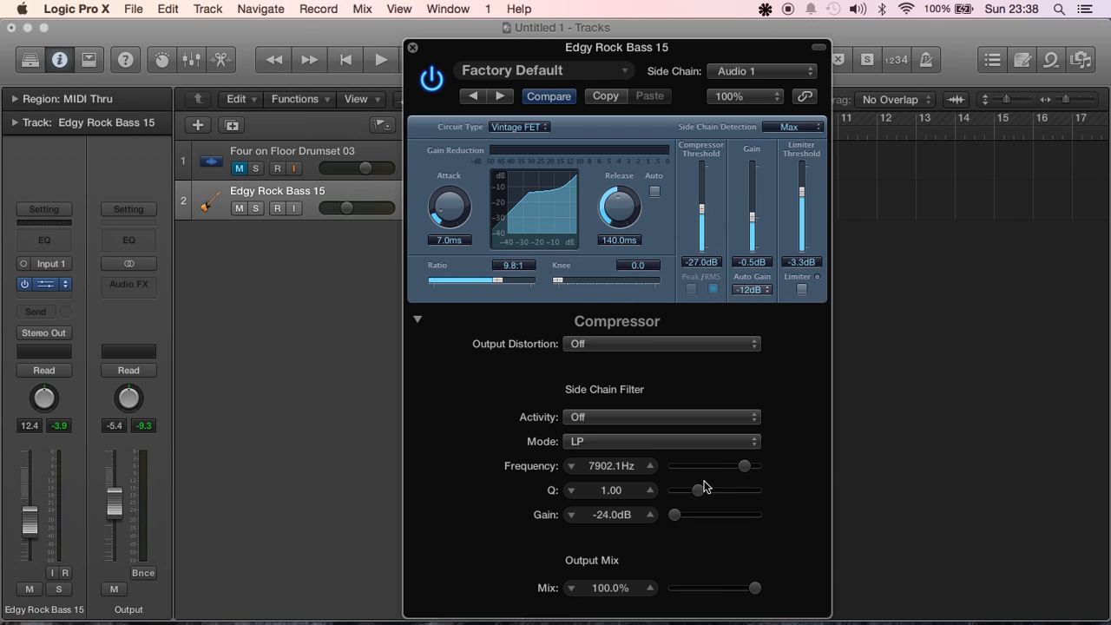
{"action": "left_click_drag", "start_coordinate": [699, 490], "coordinate": [675, 492]}
Examine the output mix control, keeping it at 100%, and review the available output distortion options
{"action": "double_click", "coordinate": [606, 593]}
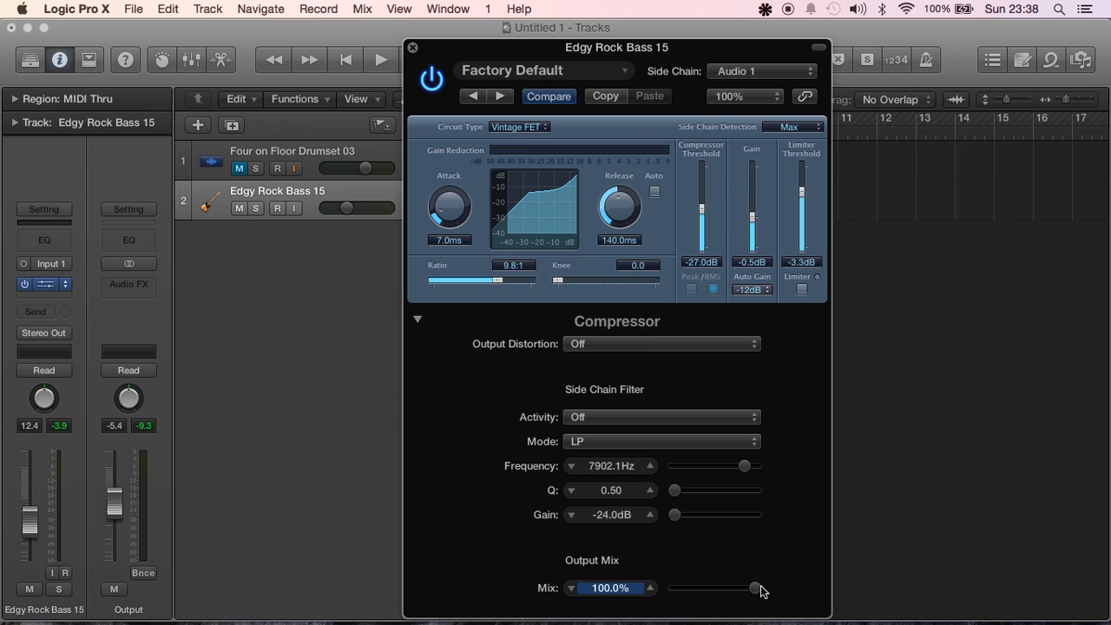
{"action": "left_click_drag", "start_coordinate": [759, 589], "coordinate": [801, 590]}
{"action": "left_click", "coordinate": [644, 348]}
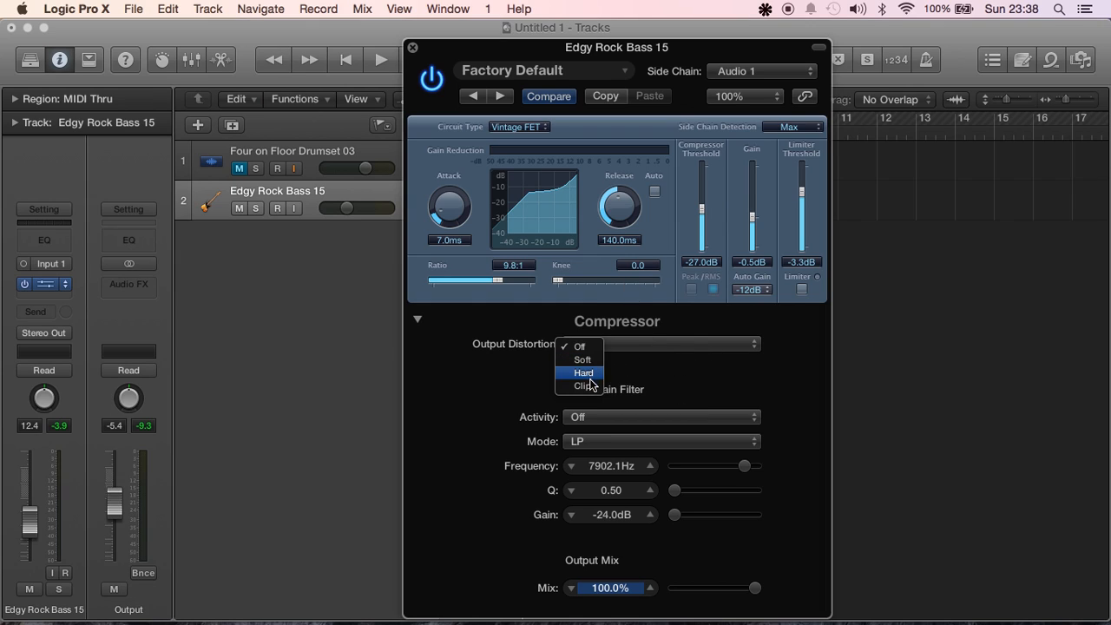
{"action": "left_click", "coordinate": [662, 378]}
Move the compressor window clear of the track regions and audition the bass loop with output distortion off
{"action": "left_click_drag", "start_coordinate": [550, 41], "coordinate": [645, 36]}
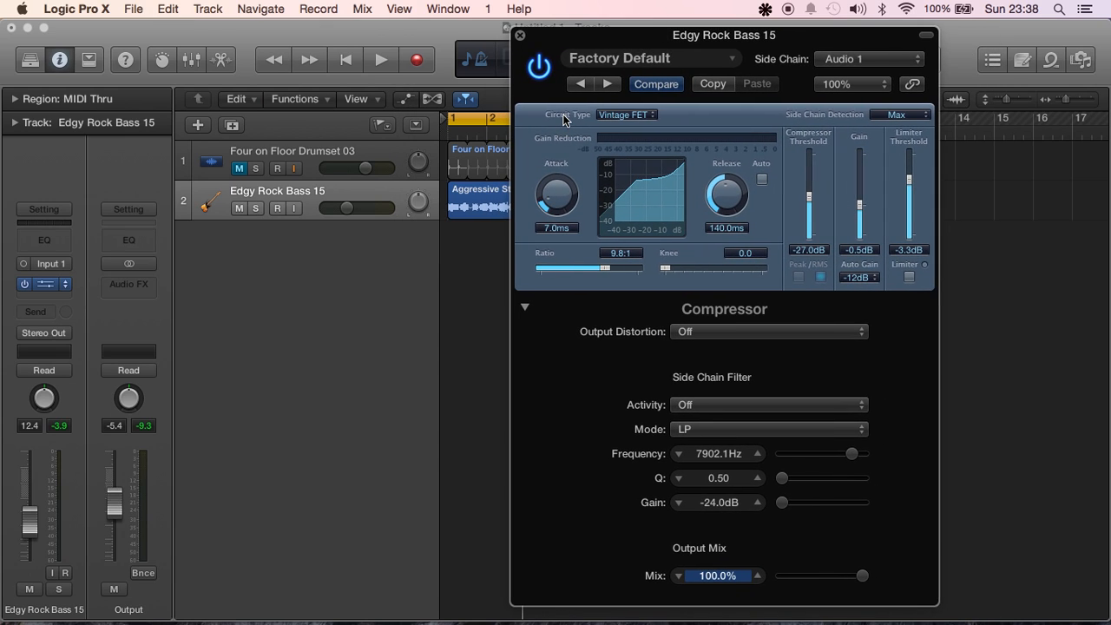
{"action": "key", "text": "space"}
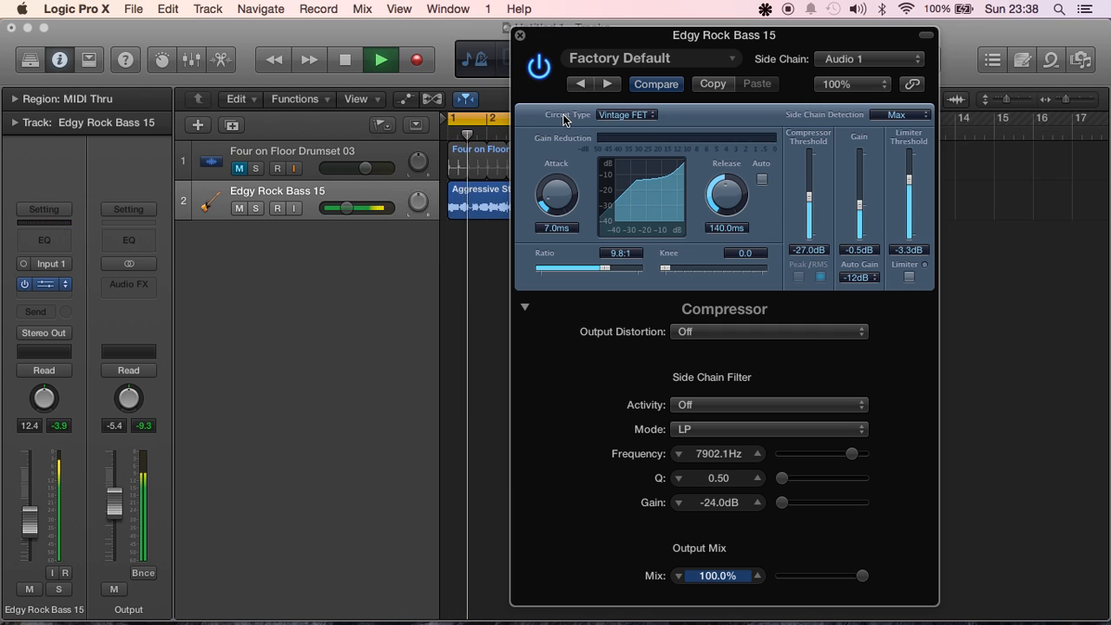
{"action": "key", "text": "space"}
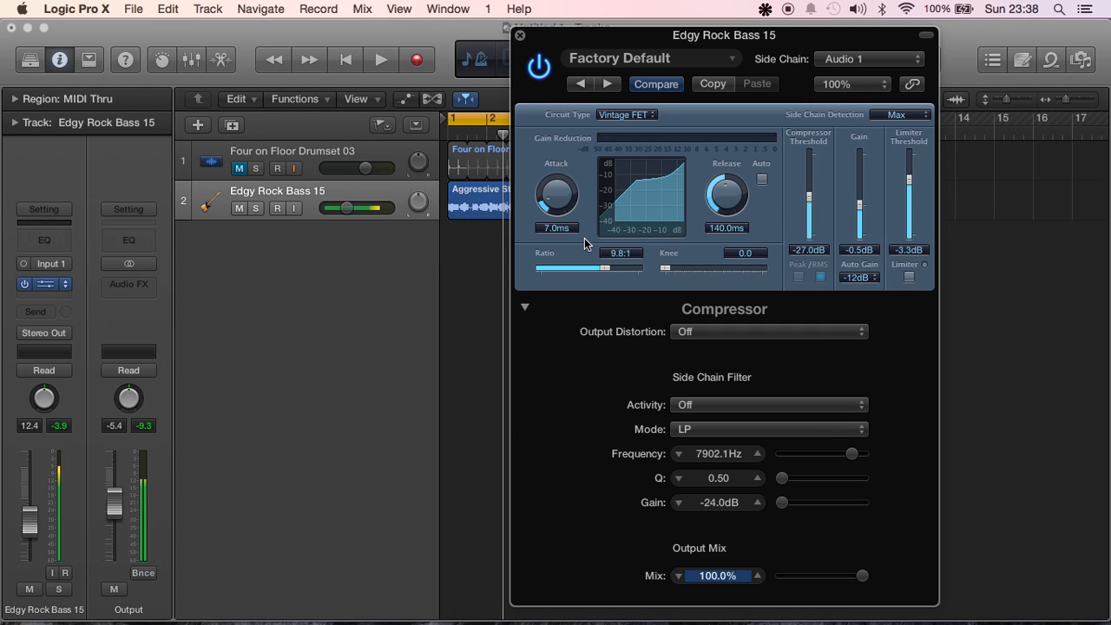
Set the output distortion to Soft and audition the bass loop
{"action": "left_click", "coordinate": [708, 335]}
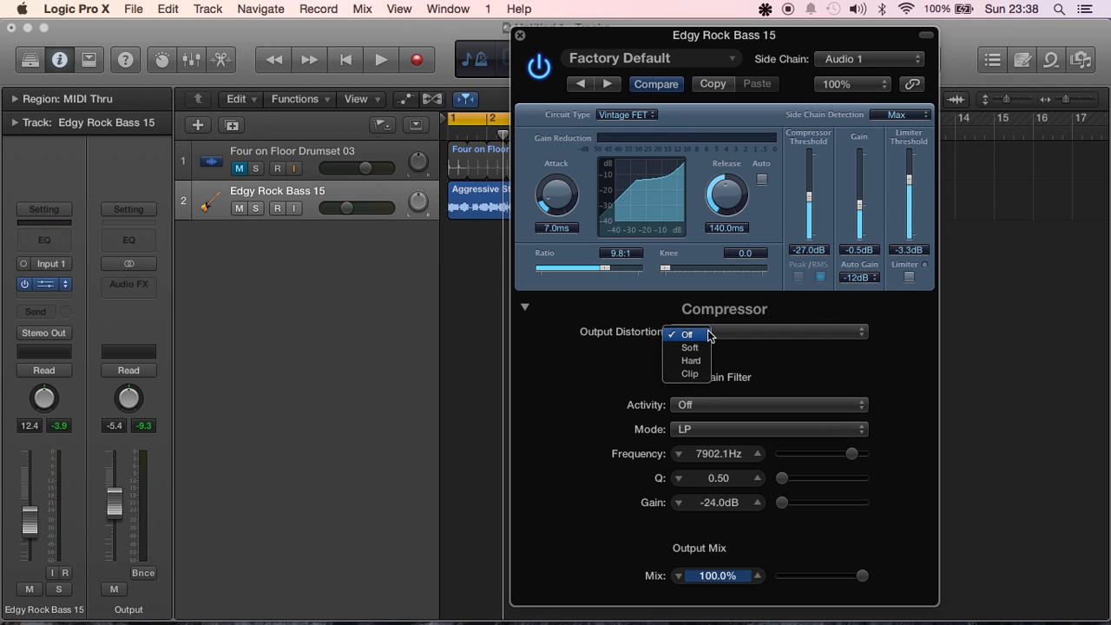
{"action": "left_click", "coordinate": [699, 348]}
{"action": "key", "text": "space"}
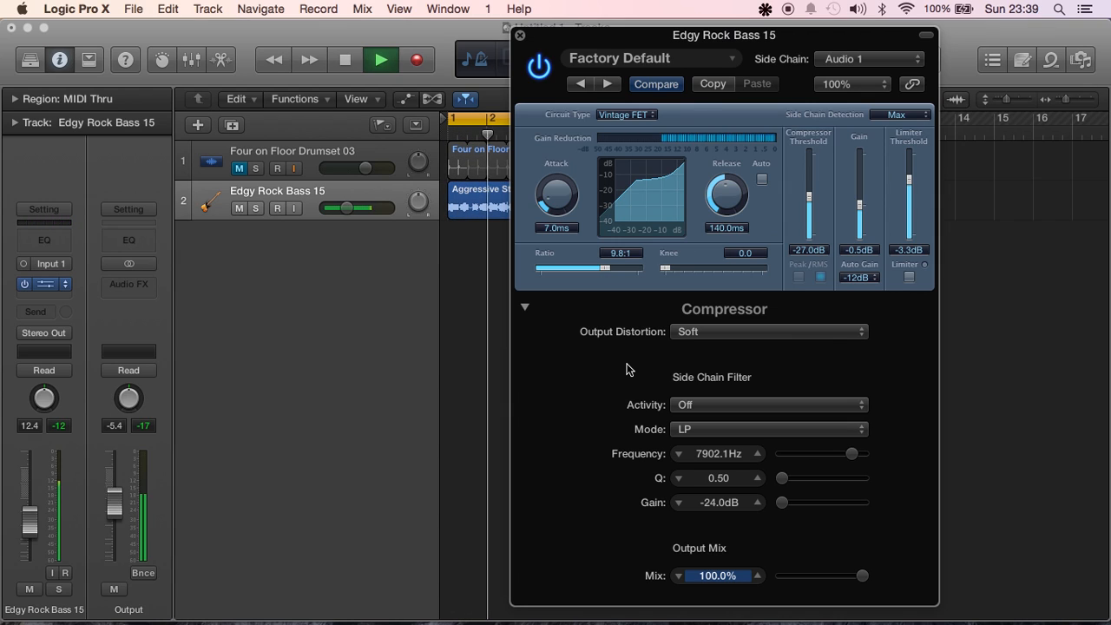
{"action": "key", "text": "space"}
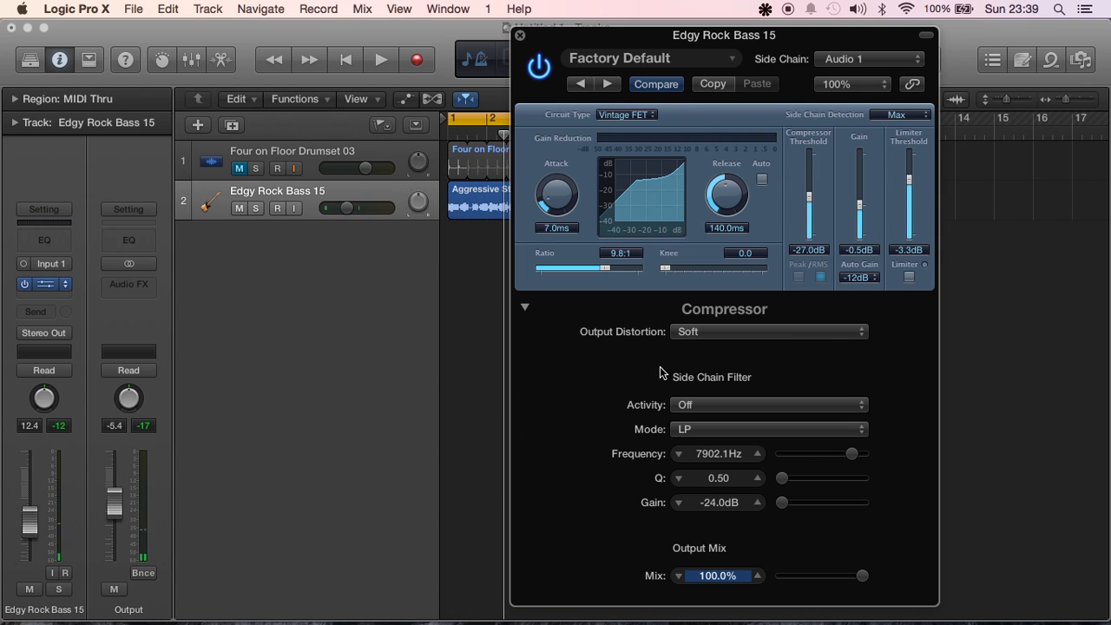
Set the output distortion to Hard and audition the bass loop
{"action": "left_click", "coordinate": [726, 335]}
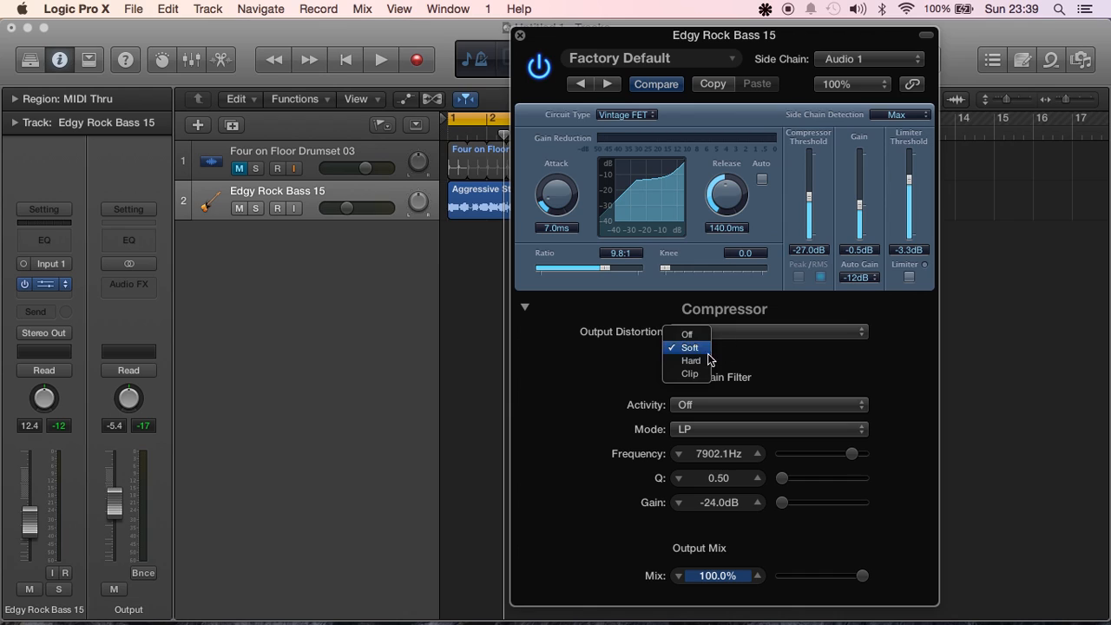
{"action": "left_click", "coordinate": [705, 361]}
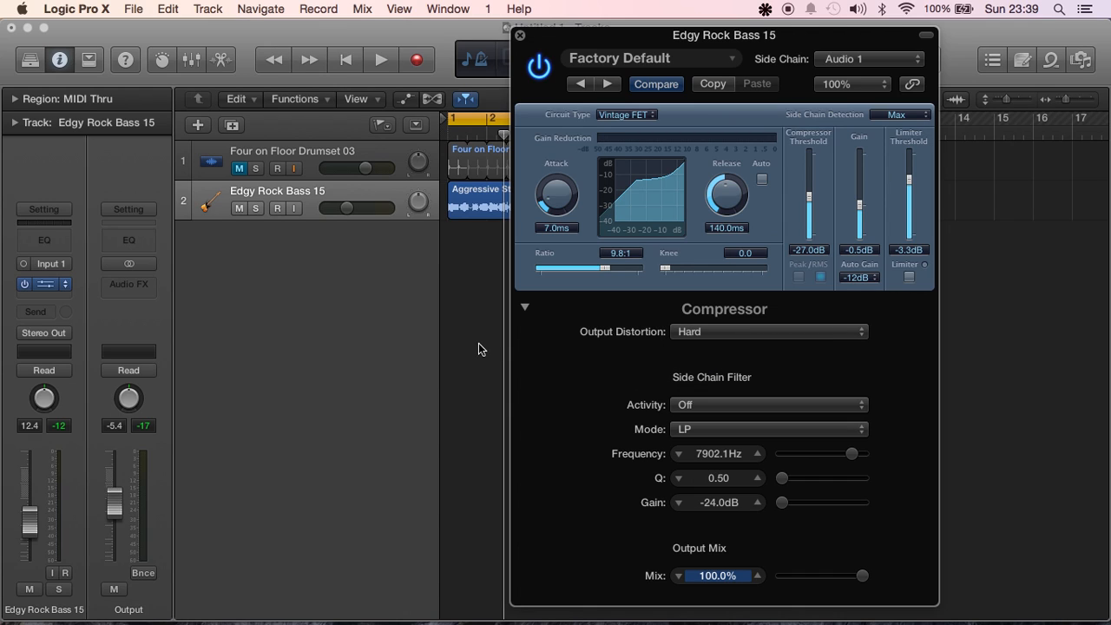
{"action": "key", "text": "space"}
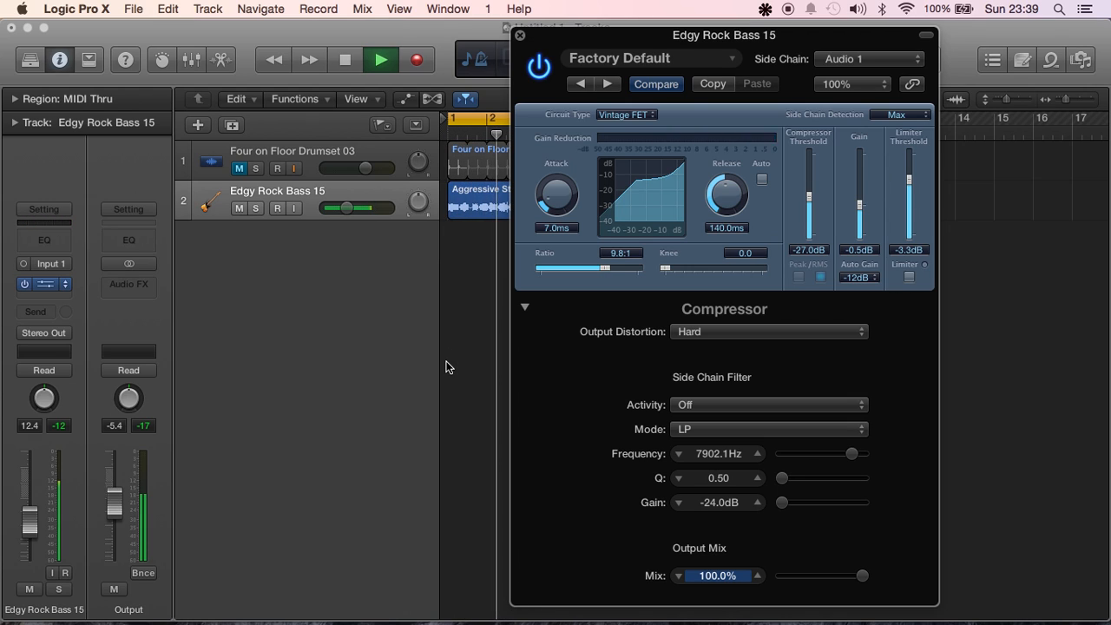
{"action": "key", "text": "space"}
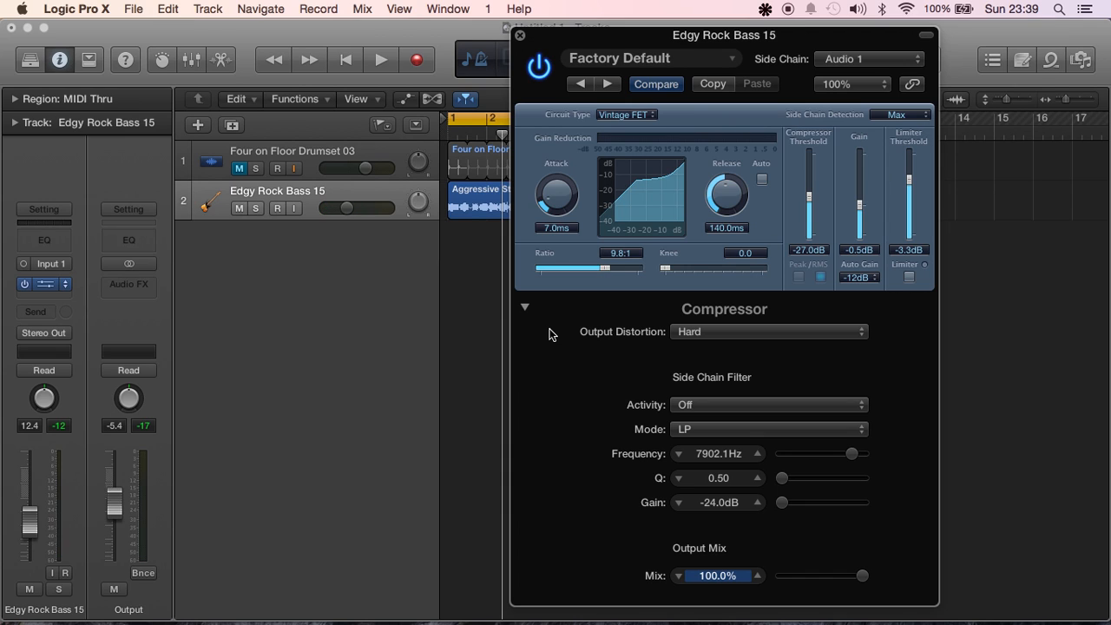
Collapse the compressor's extended parameters and move its window below the tracks
{"action": "left_click", "coordinate": [525, 306]}
{"action": "left_click_drag", "start_coordinate": [603, 38], "coordinate": [502, 276]}
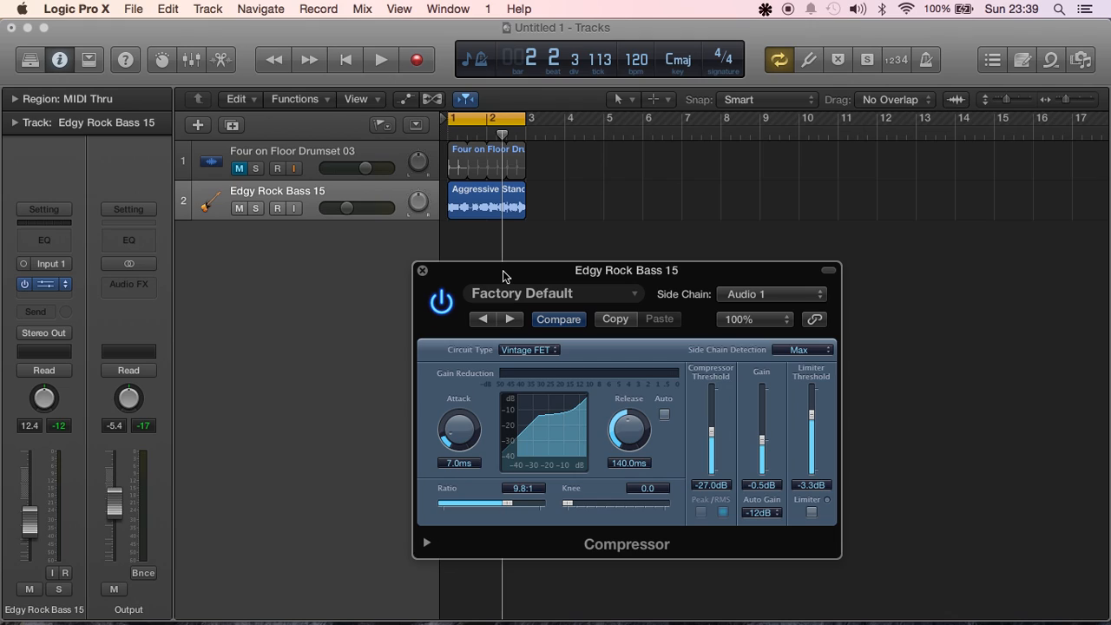